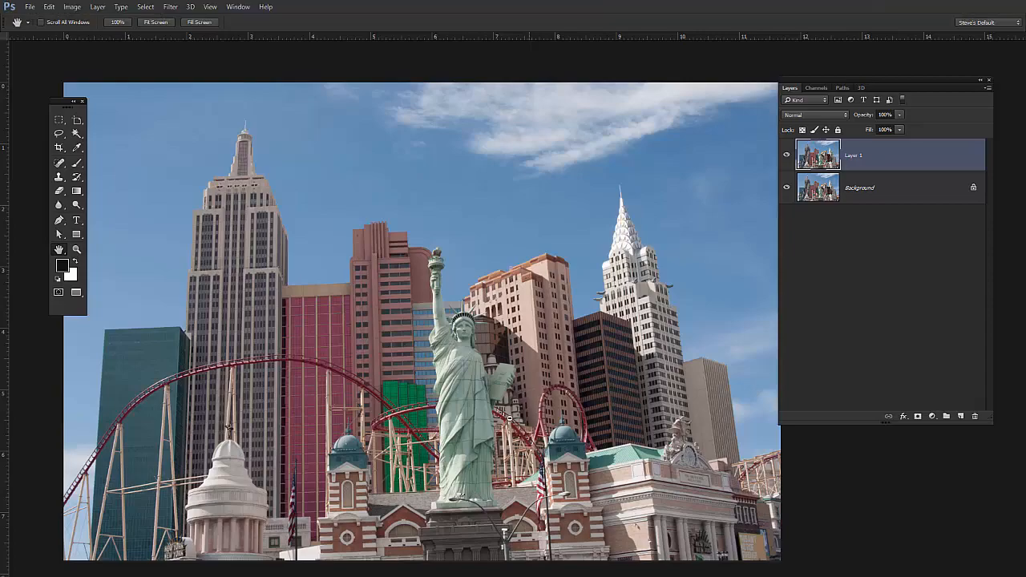
left_click_drag(470, 408, 504, 424)
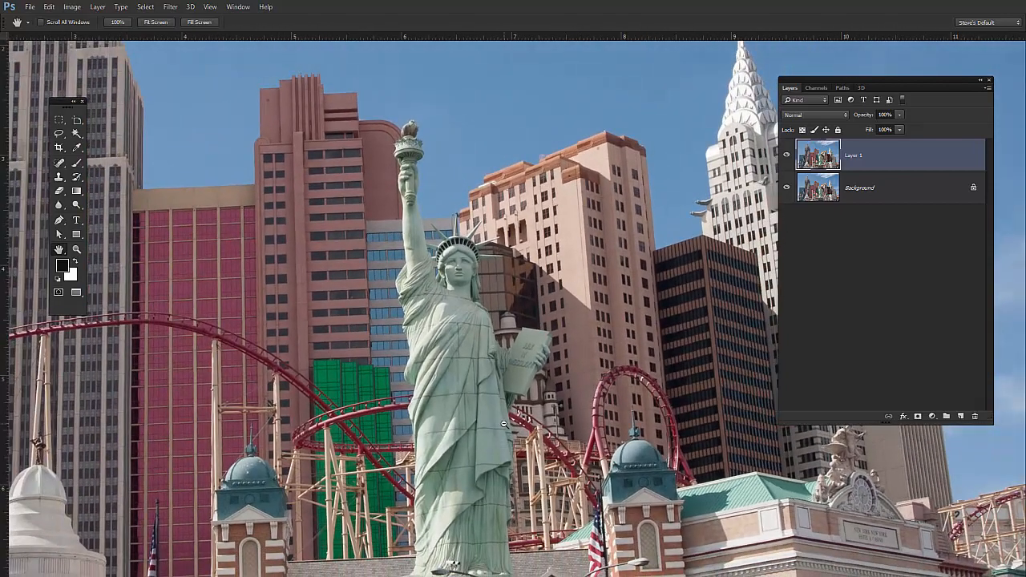
key("ctrl+0")
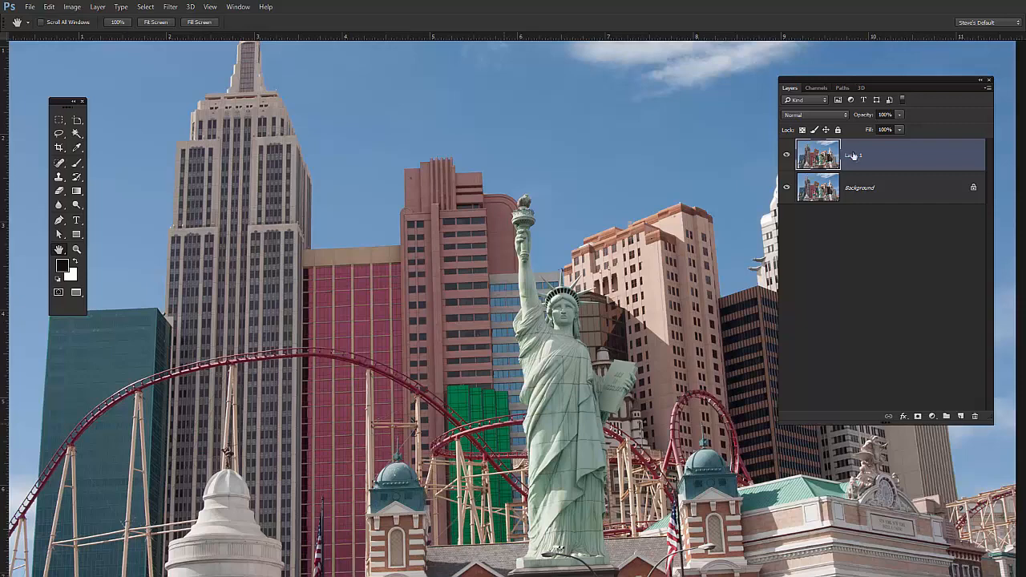
key("ctrl+k")
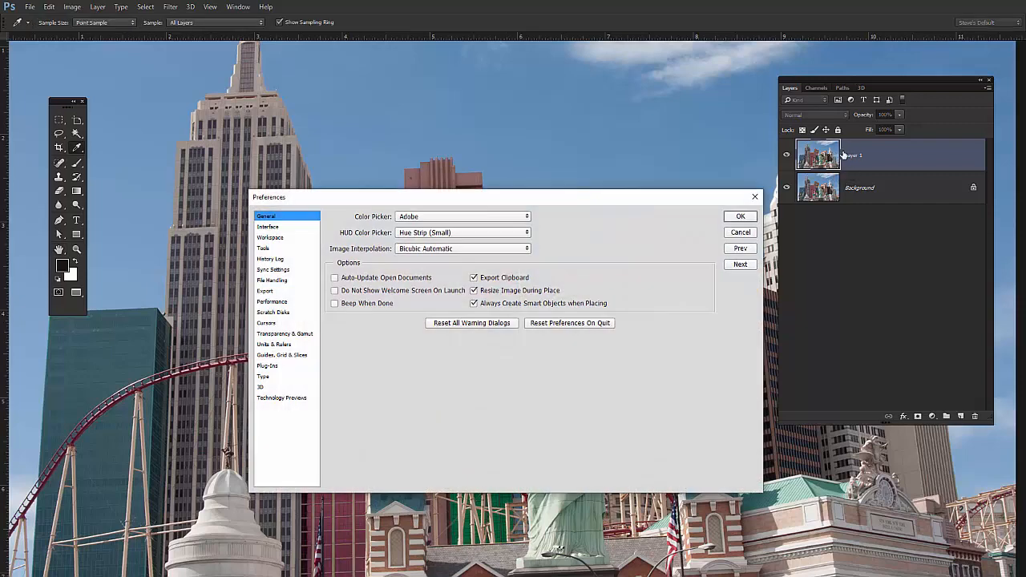
left_click(740, 232)
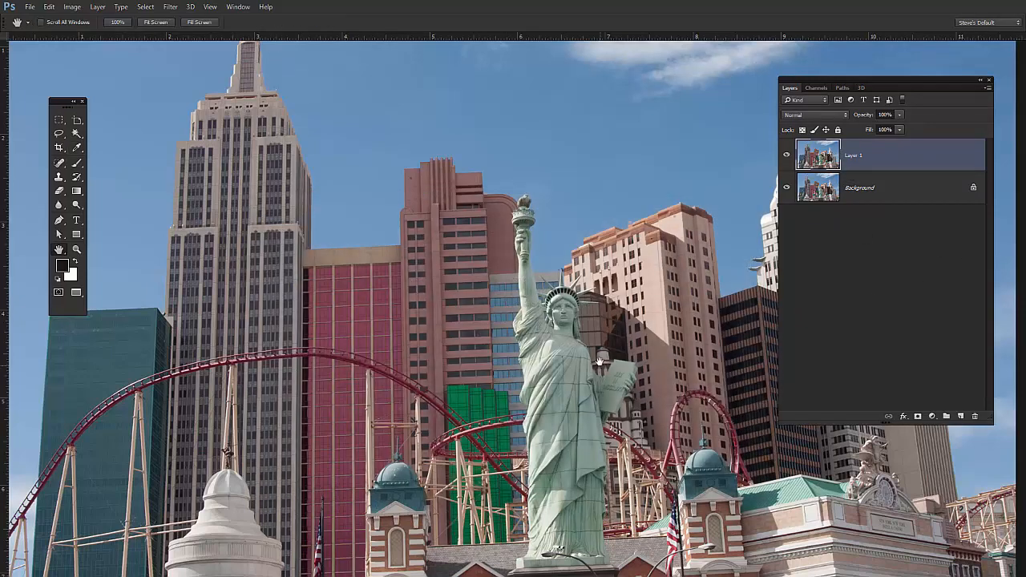
- Duplicate Layer 1 twice and hide the topmost copy
key("ctrl+j")
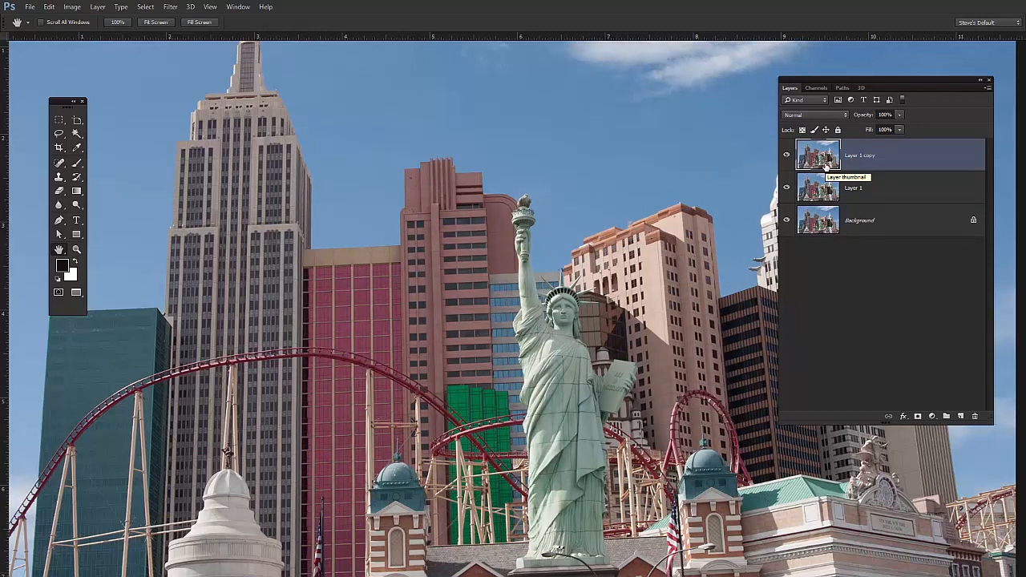
key("ctrl+j")
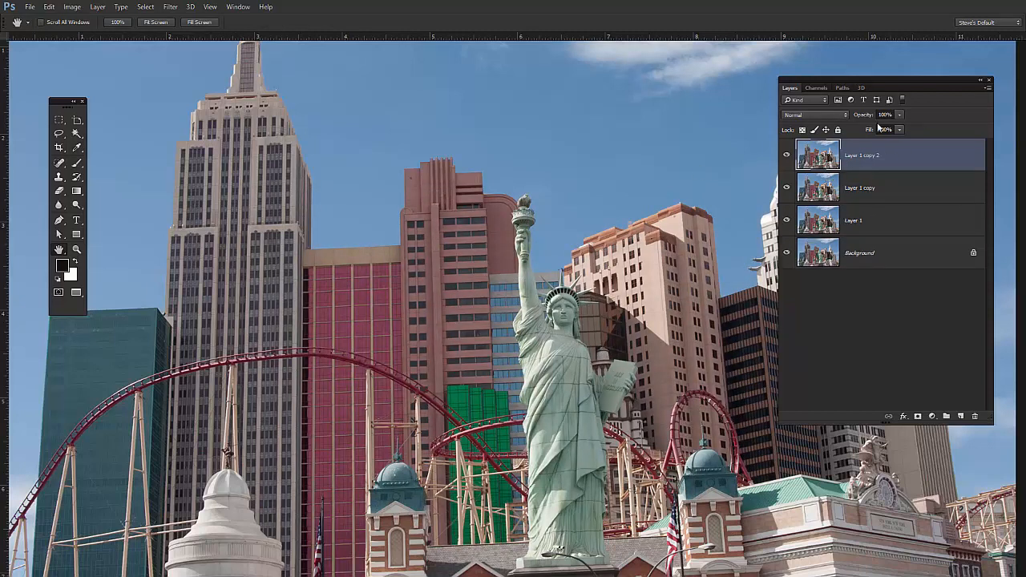
left_click(787, 155)
- Desaturate the Layer 1 copy layer and hide it after viewing the plain grayscale result
left_click(825, 190)
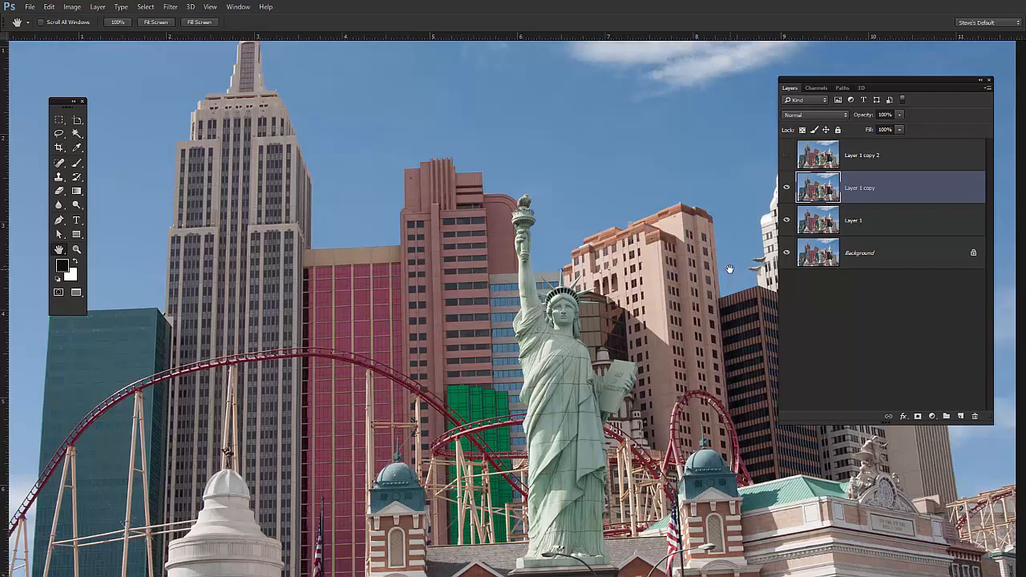
key("ctrl+shift+u")
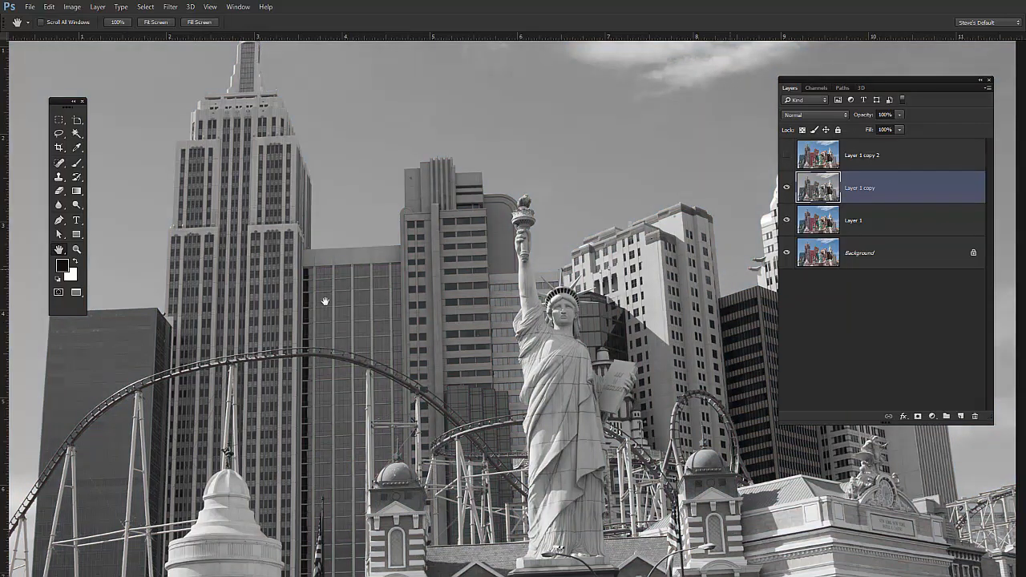
scroll(535, 330, "down", 2)
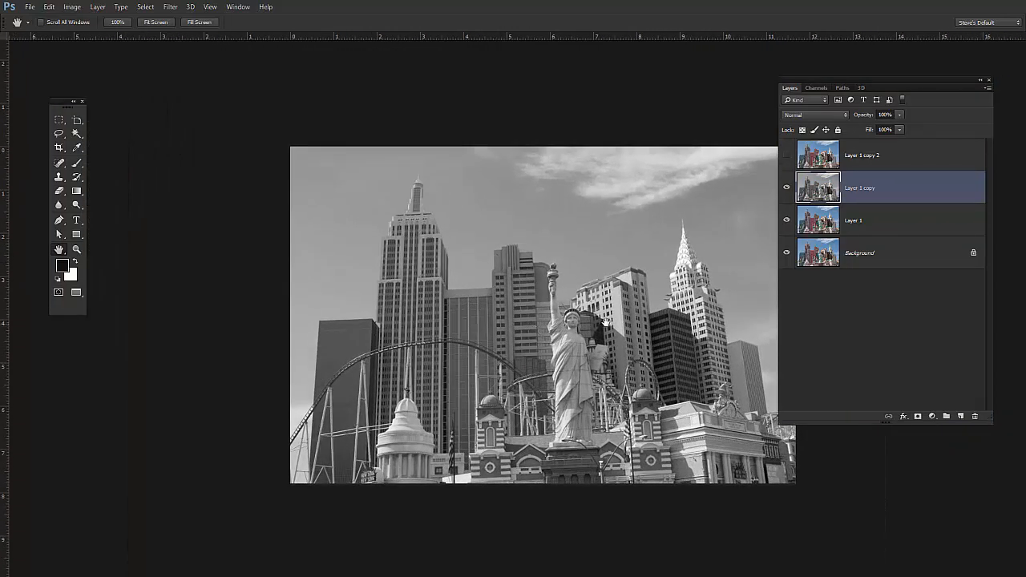
left_click_drag(607, 322, 491, 306)
scroll(506, 317, "up", 3)
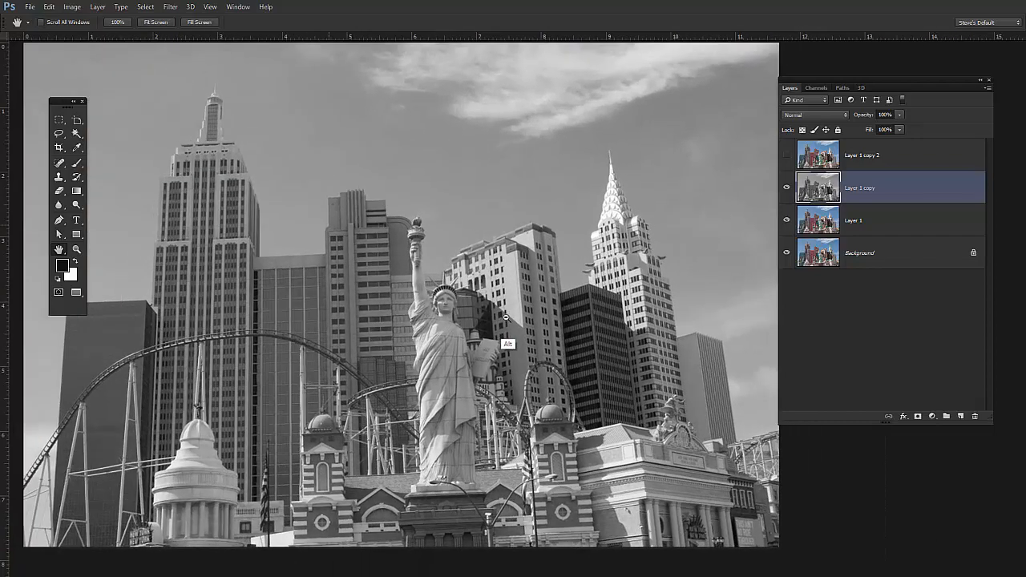
scroll(507, 319, "down", 1)
left_click_drag(470, 339, 489, 346)
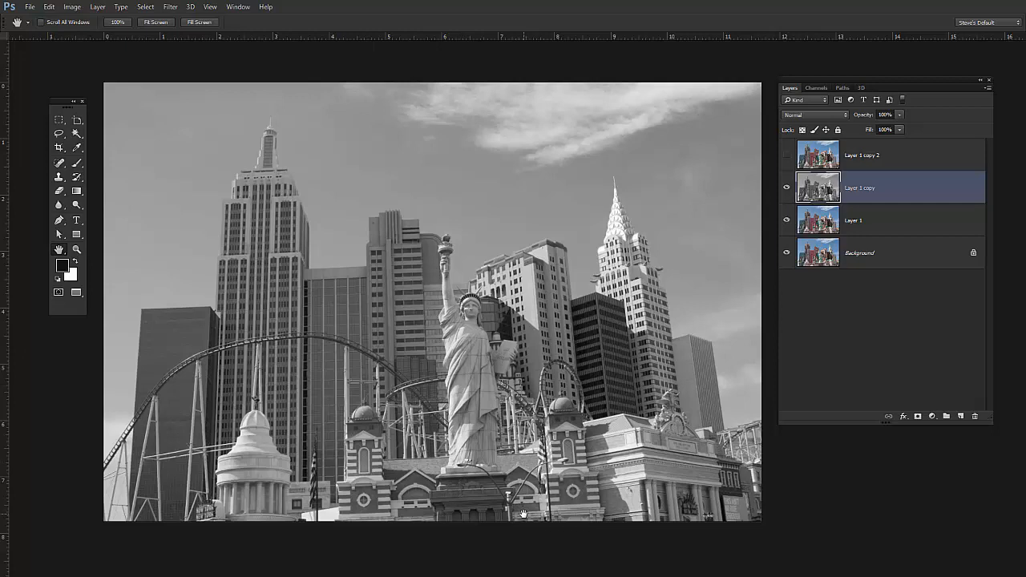
left_click(787, 188)
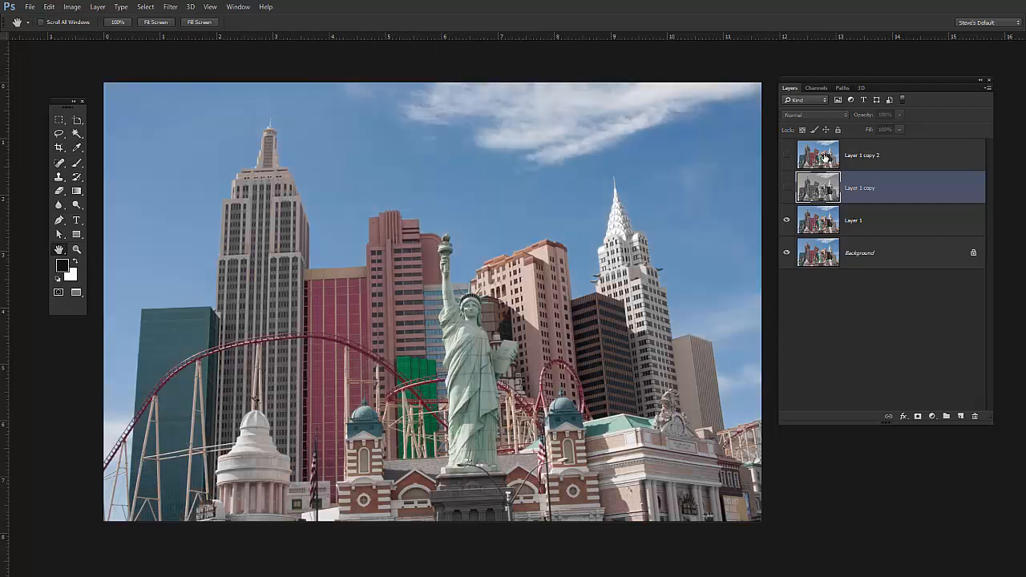
- Make Layer 1 copy 2 visible and convert it to a smart object
left_click(826, 158)
left_click(786, 155)
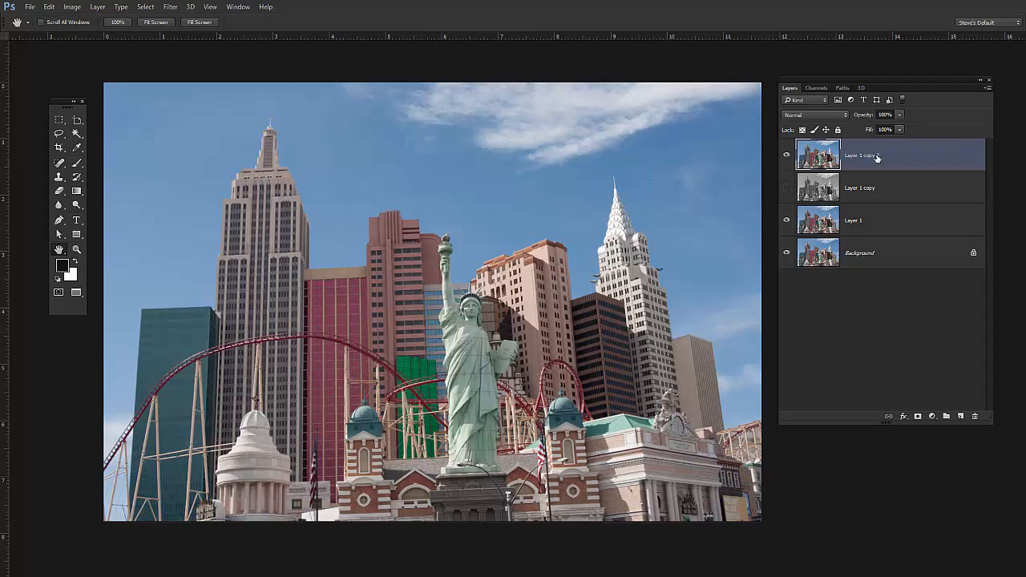
right_click(922, 158)
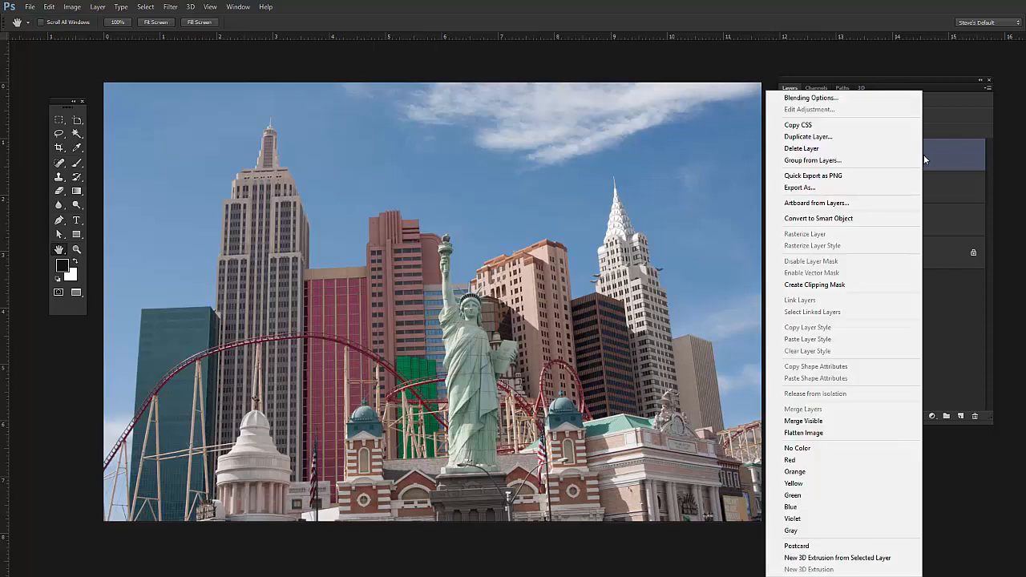
left_click(847, 218)
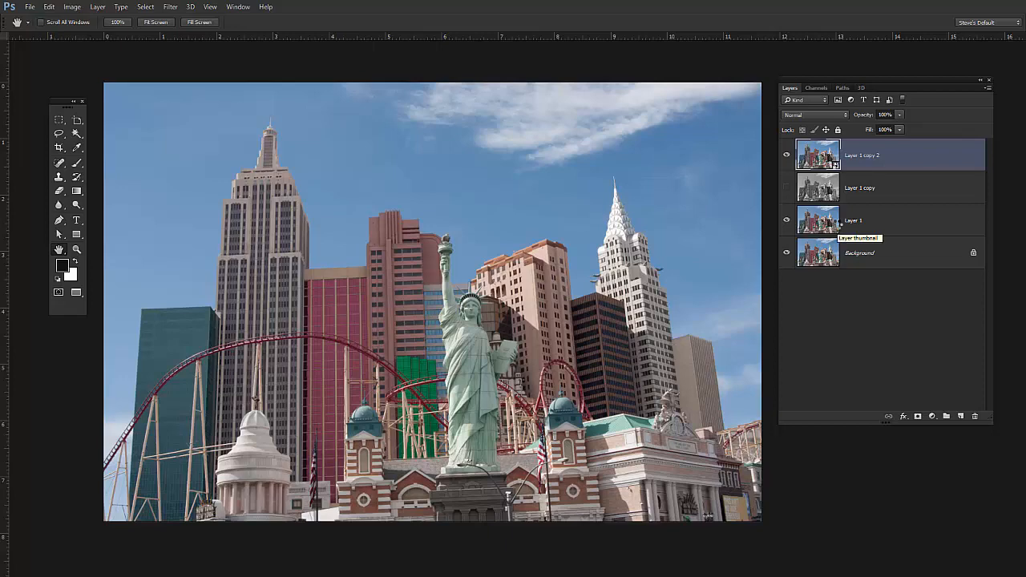
- Apply a Black & White adjustment with the Default preset to the Layer 1 copy 2 smart object
left_click(171, 7)
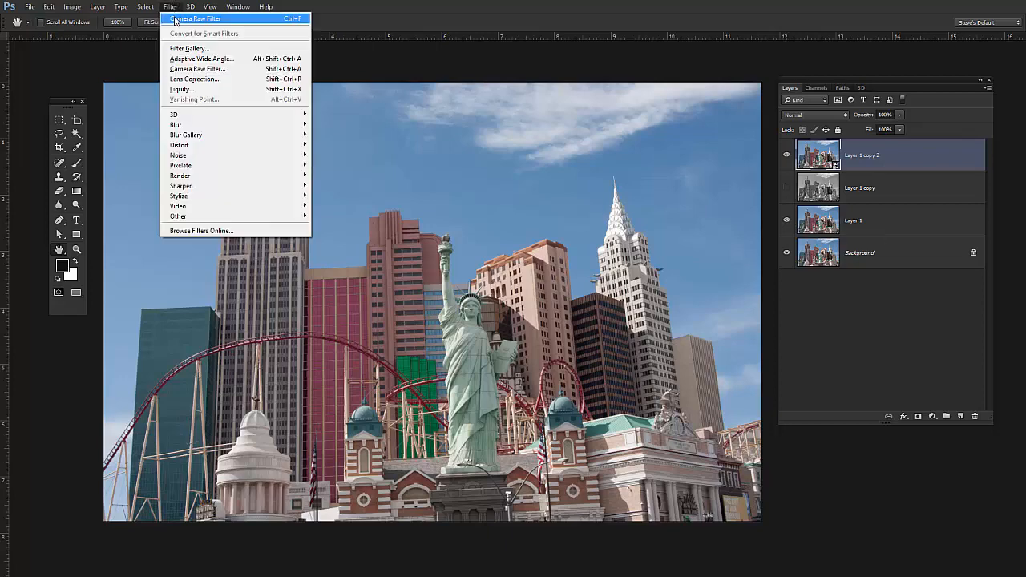
mouse_move(79, 9)
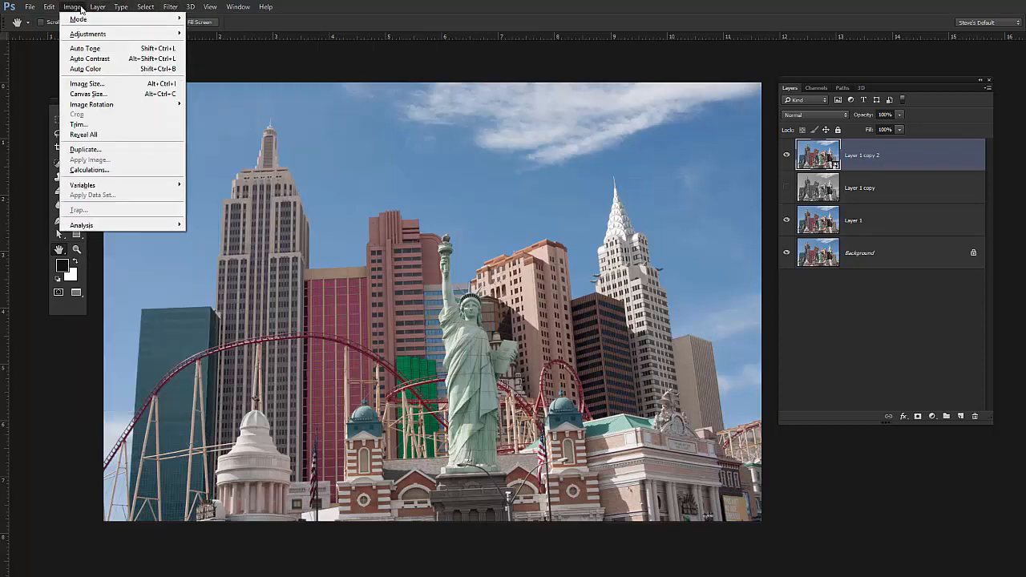
mouse_move(113, 35)
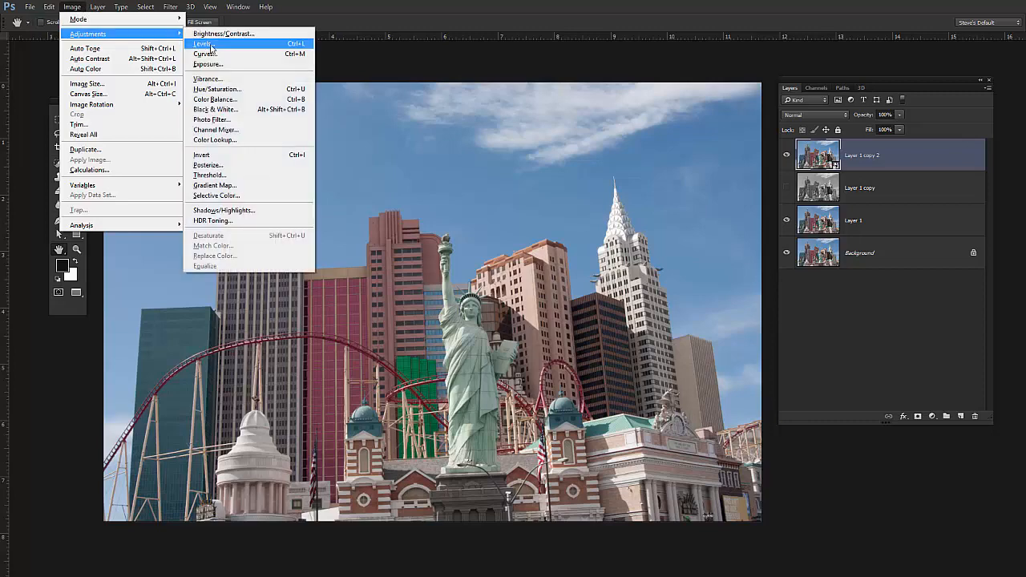
left_click(248, 109)
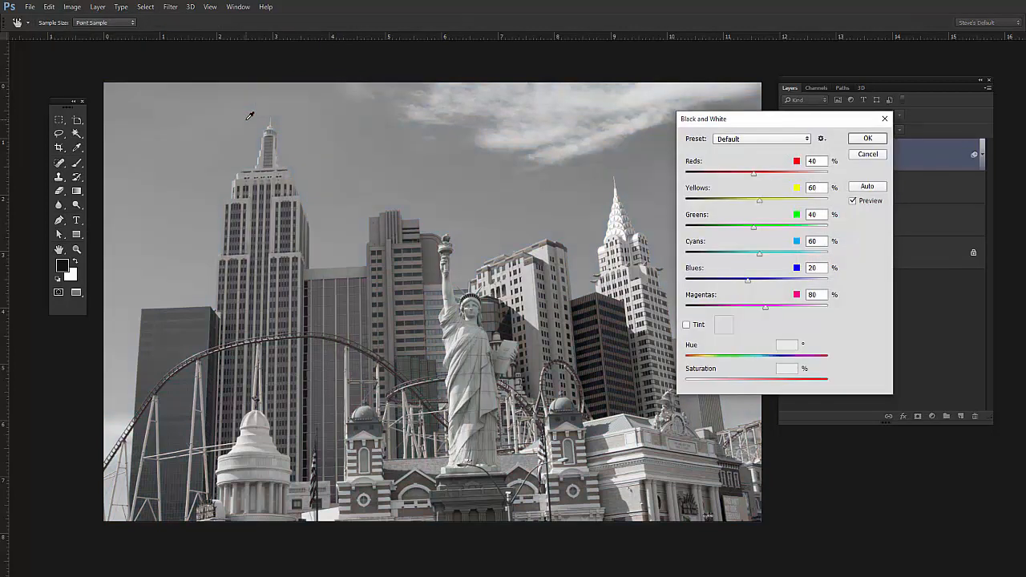
left_click_drag(830, 118, 614, 94)
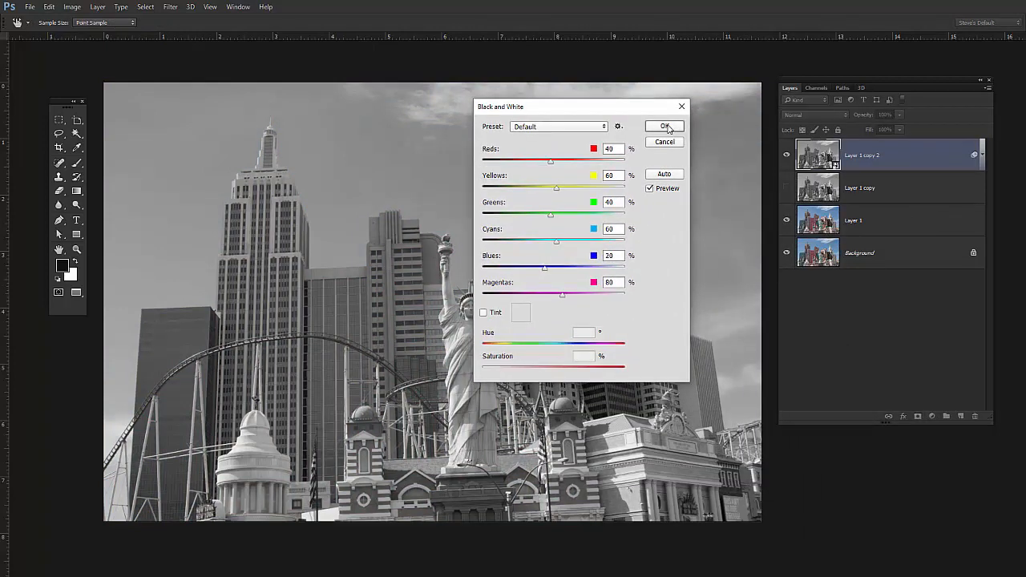
left_click(666, 127)
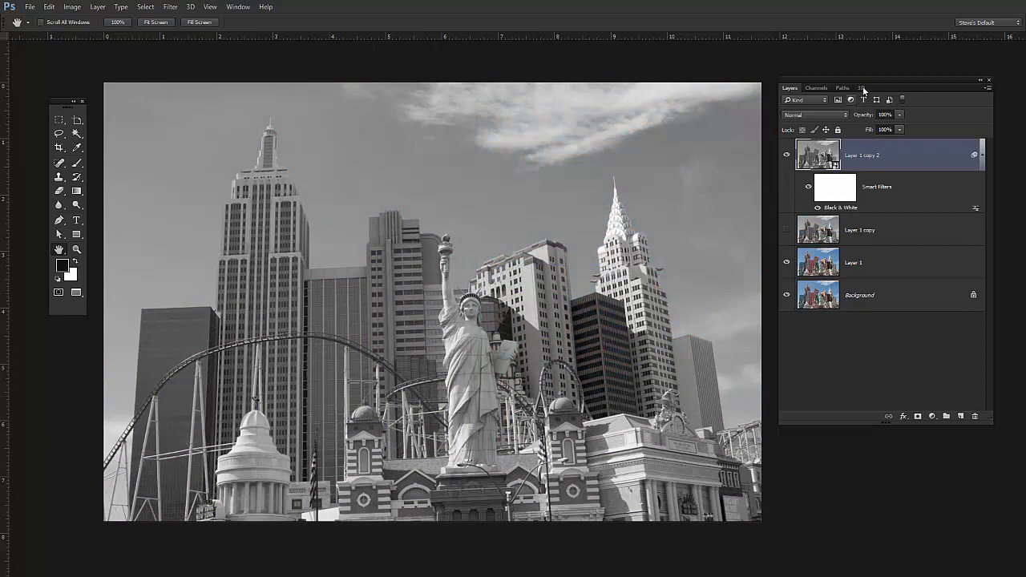
- Toggle the smart filters on Layer 1 copy 2 off and on to compare colour with black and white
left_click_drag(863, 78, 853, 81)
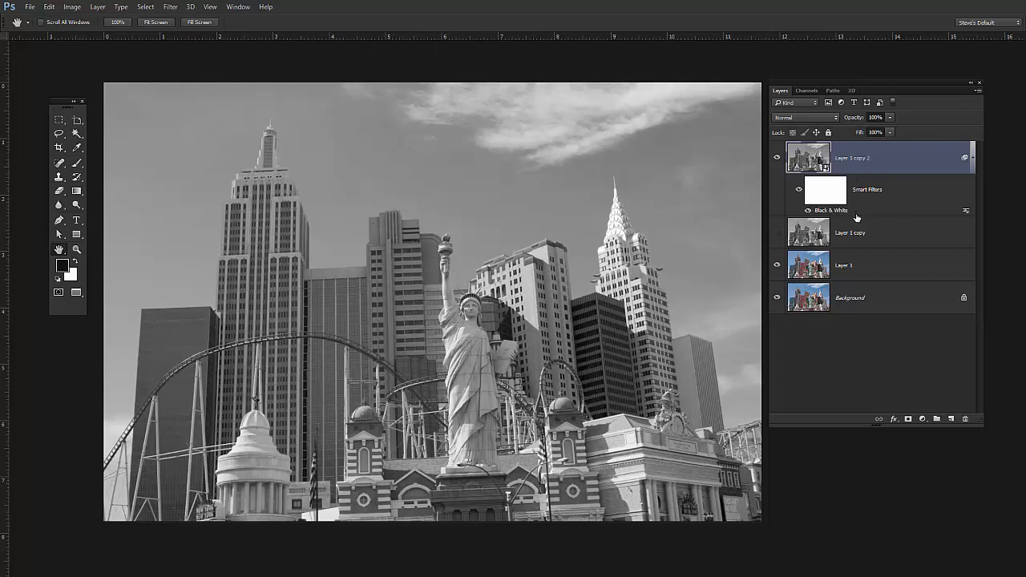
left_click(799, 190)
left_click(799, 190)
- Reopen the Black & White smart filter and set Reds to 55% and Blues to -194% to darken the sky
double_click(837, 213)
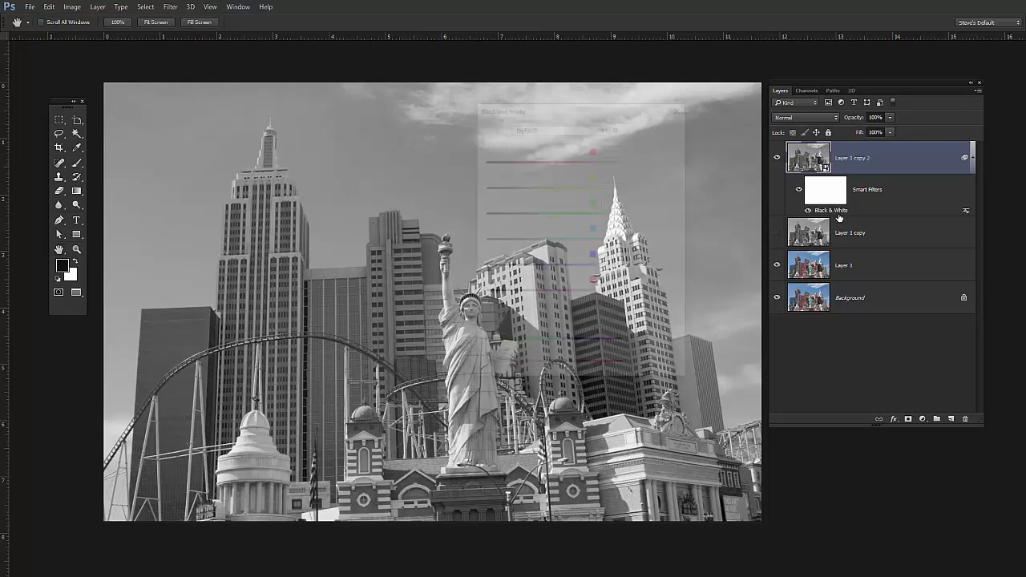
left_click_drag(608, 109, 853, 211)
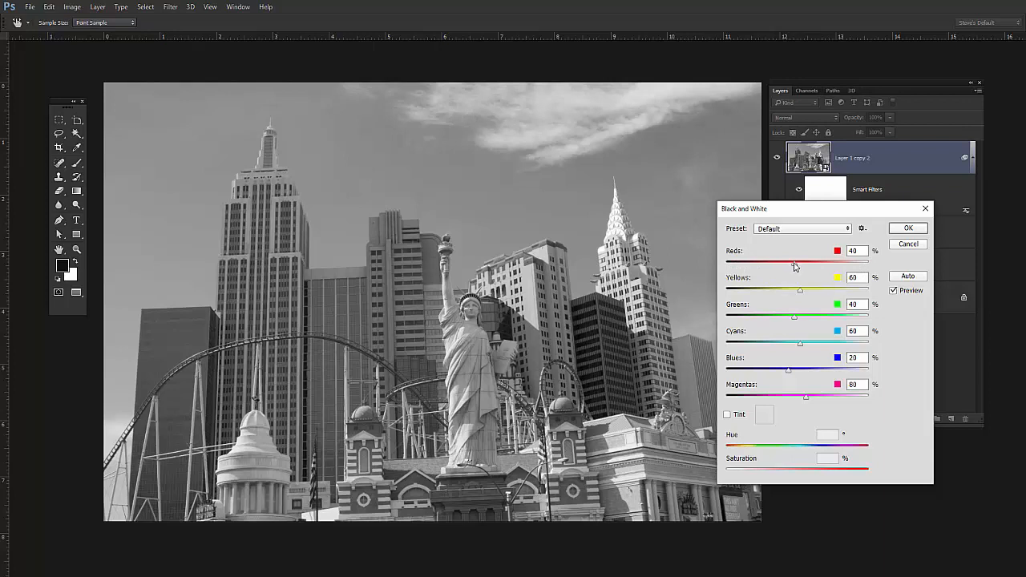
mouse_move(795, 263)
left_mouse_down()
mouse_move(730, 275)
mouse_move(845, 270)
mouse_move(799, 273)
left_mouse_up()
left_click_drag(790, 372, 719, 385)
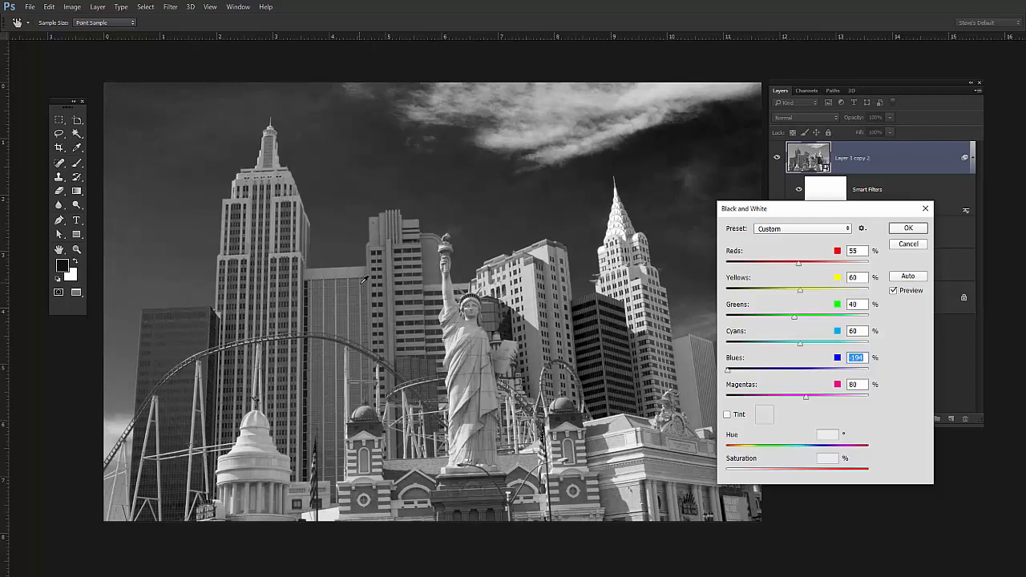
- Lower Reds to about -140% to darken the reddish buildings, compare against the original, and apply the Black & White filter settings
left_click_drag(533, 302, 473, 315)
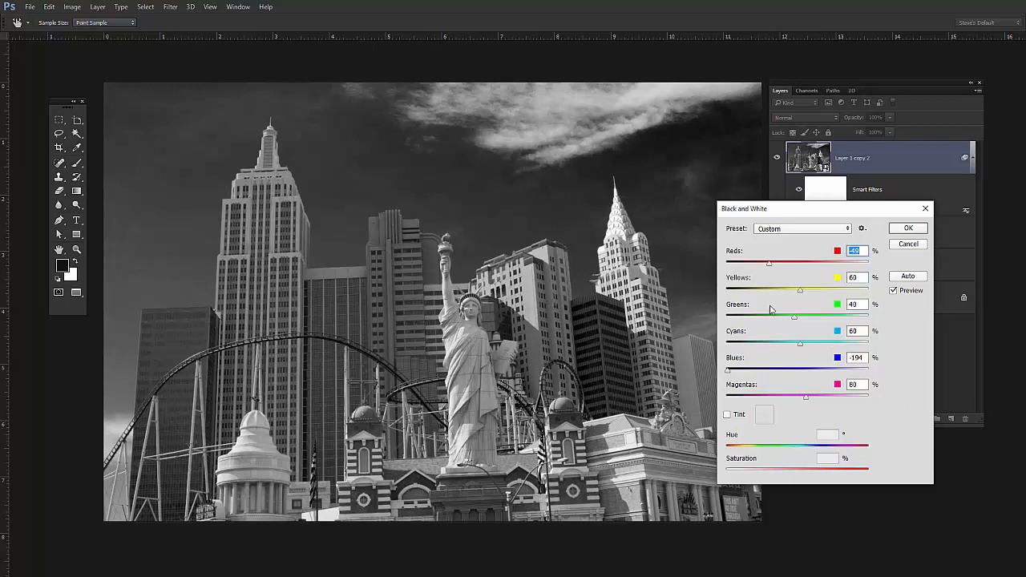
left_click(893, 291)
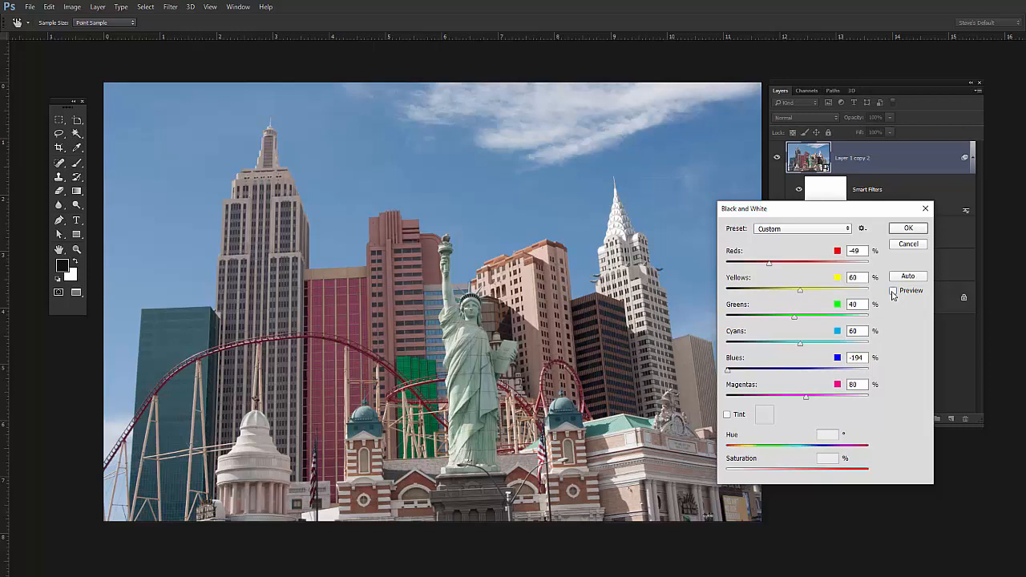
left_click(893, 292)
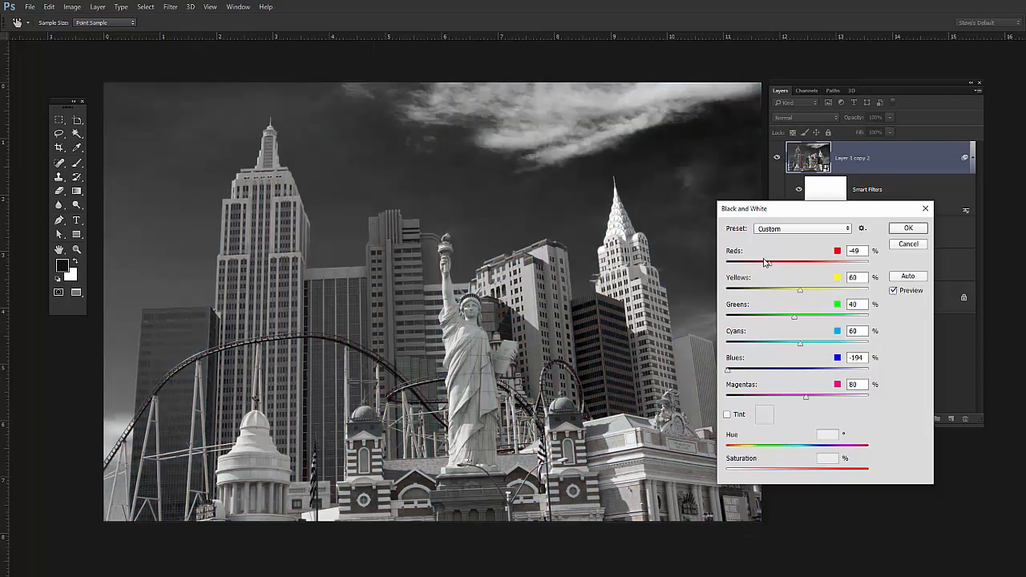
left_click_drag(768, 265, 745, 277)
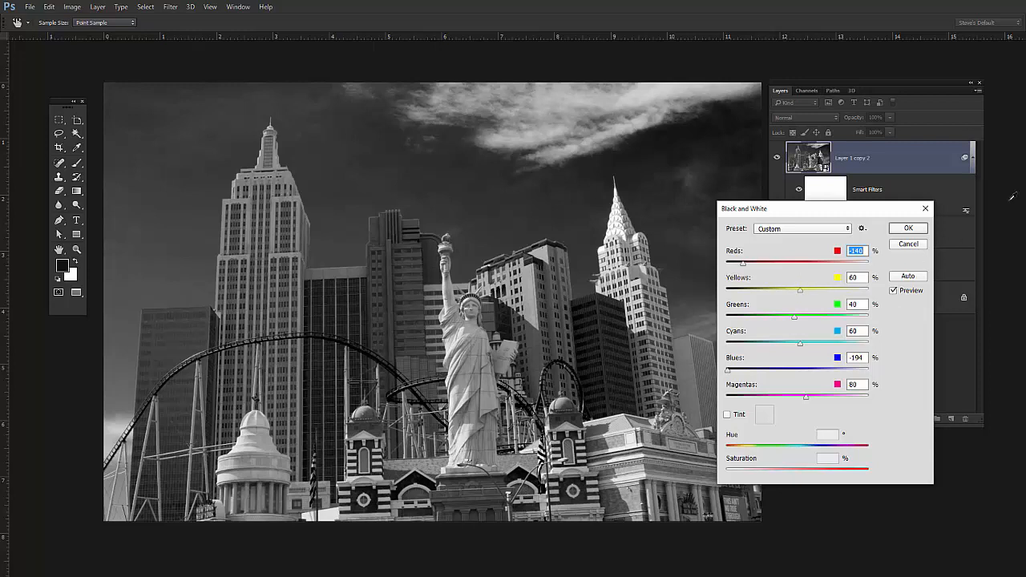
left_click(909, 228)
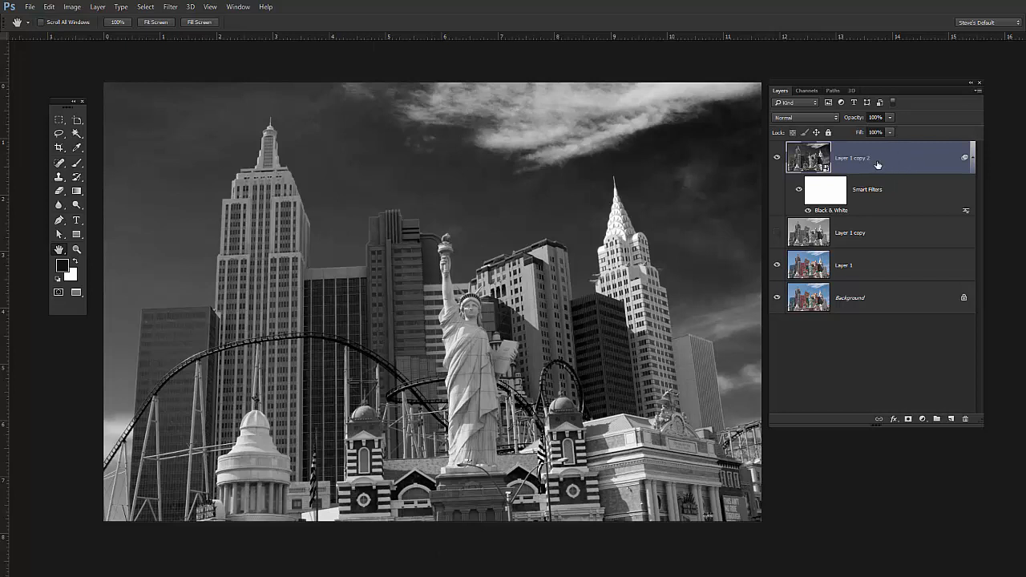
- Group the black-and-white smart object layer and name the group B&W
key("ctrl+g")
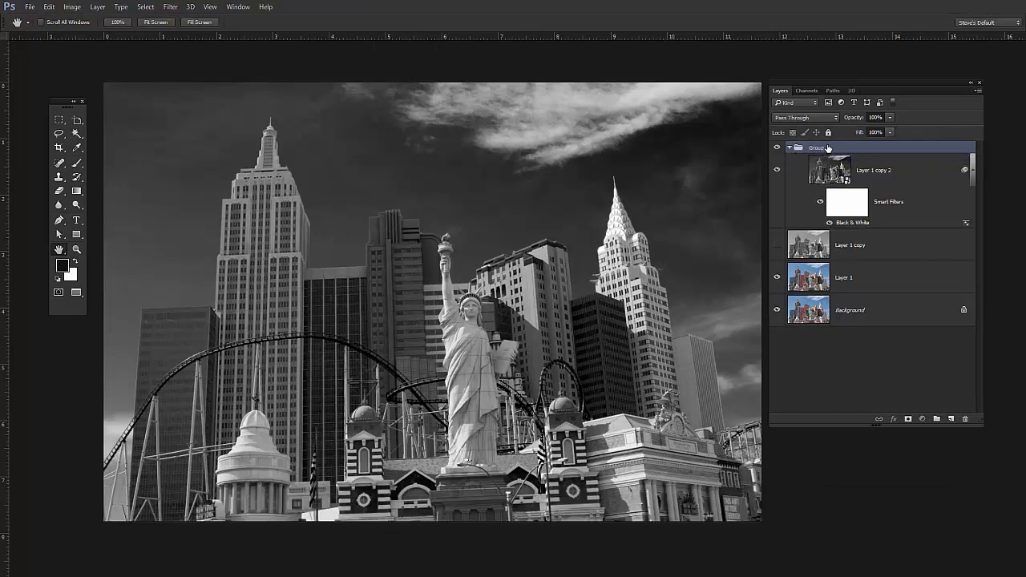
double_click(827, 147)
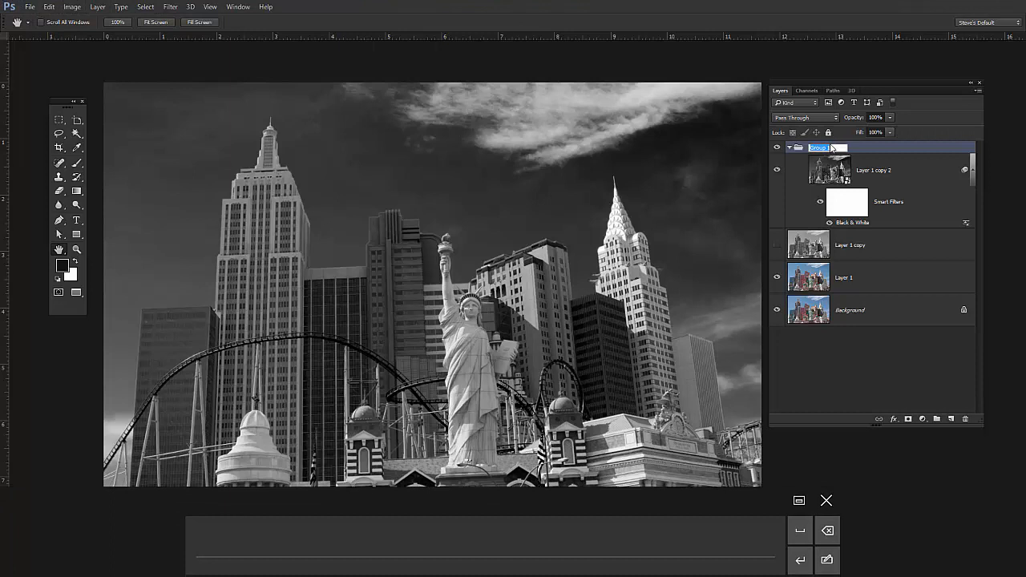
type("B")
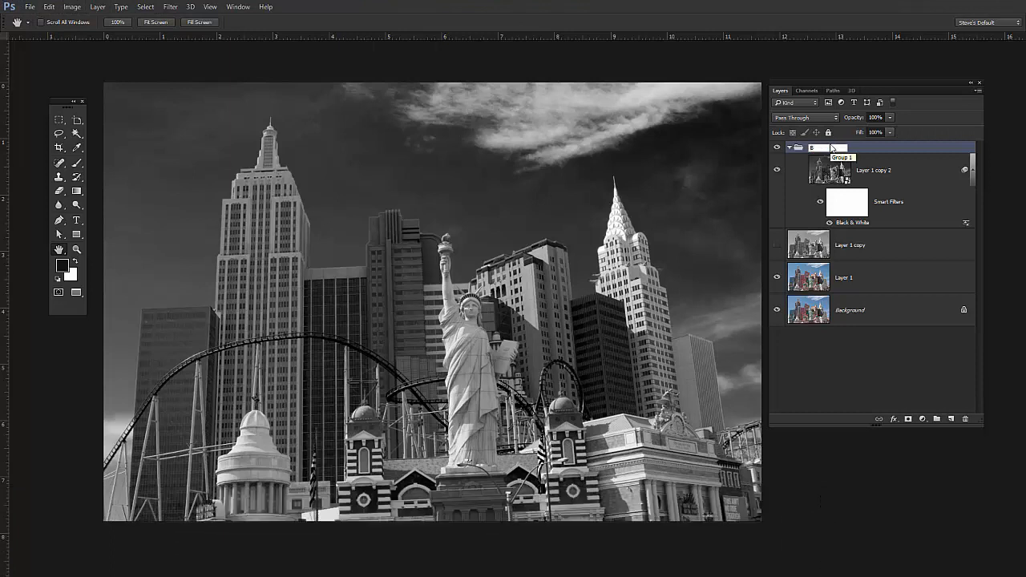
type("&")
key("BackSpace")
key("Return")
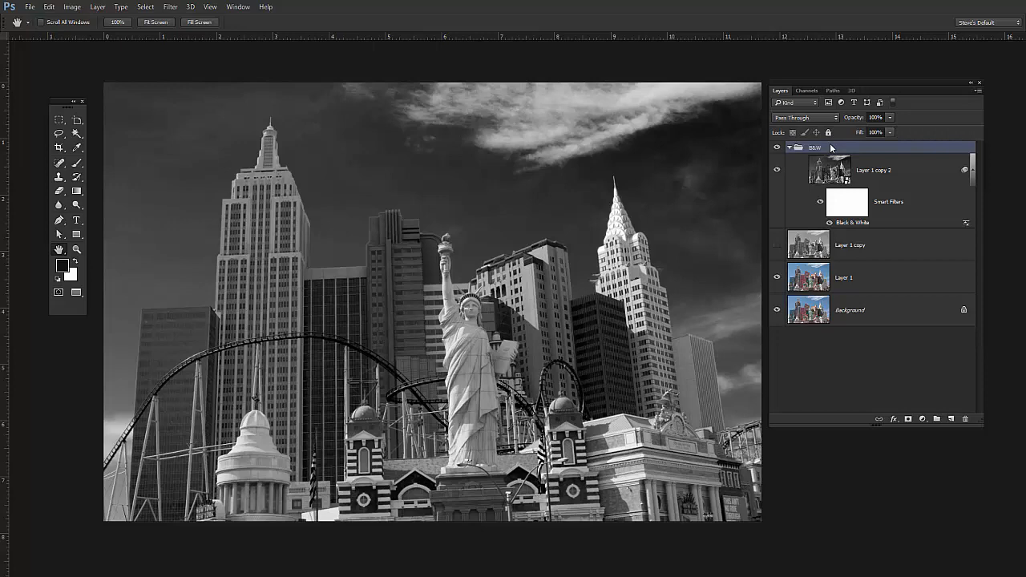
- Toggle the B&W group's visibility to compare the conversion with the colour original
left_click(777, 149)
left_click(776, 149)
left_click(776, 149)
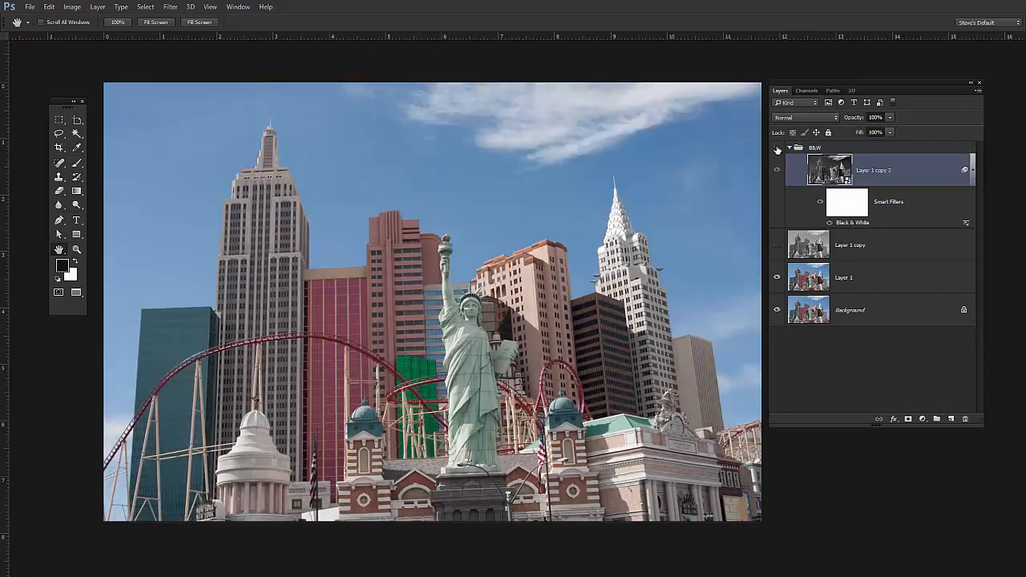
- Switch the B&W group's visibility off and on to compare, leave it shown, and examine the converted statue and buildings up close
left_click(777, 148)
left_click(776, 148)
left_click(776, 148)
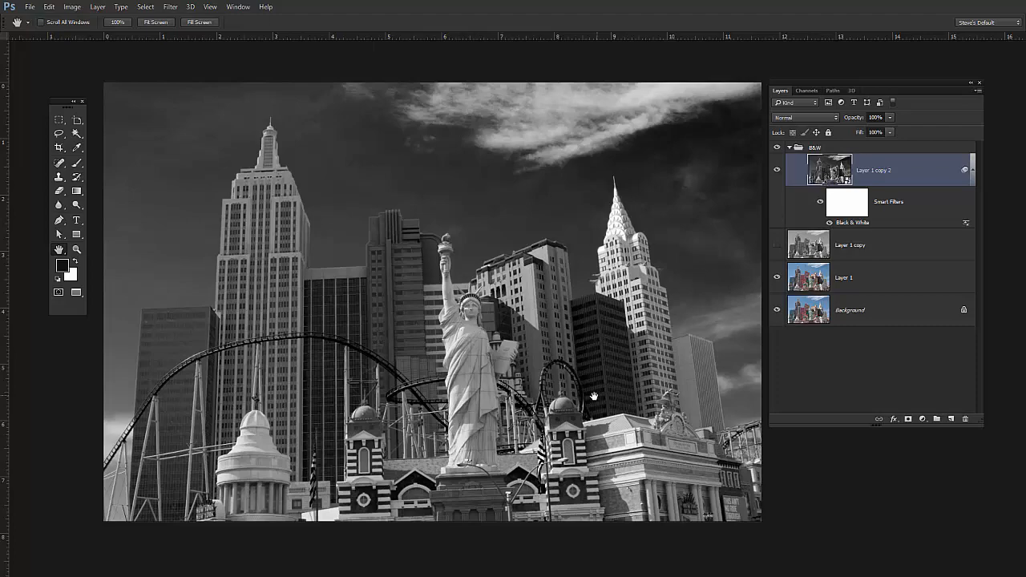
scroll(596, 366, "up", 4)
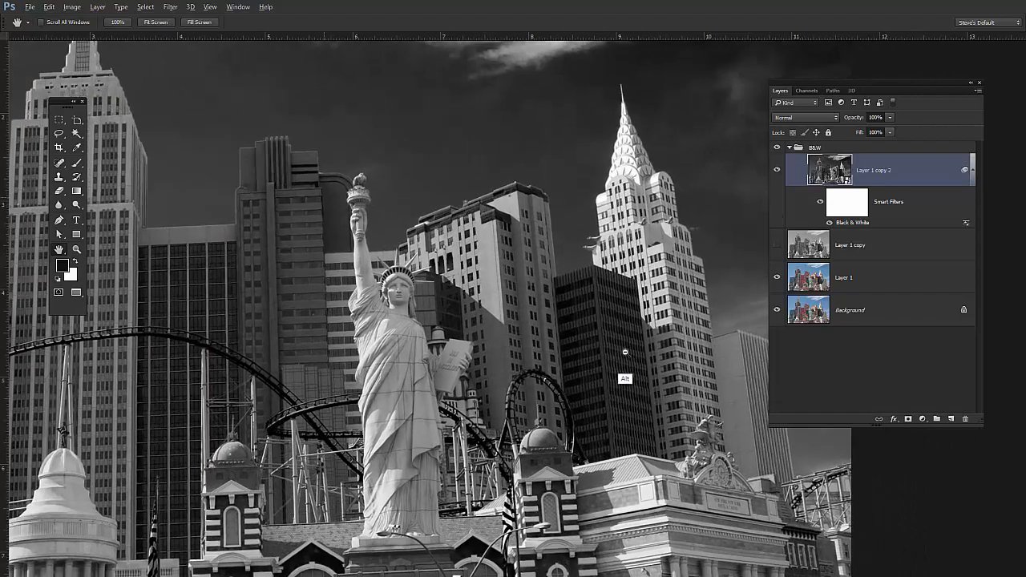
scroll(625, 353, "down", 1)
left_click_drag(475, 484, 504, 428)
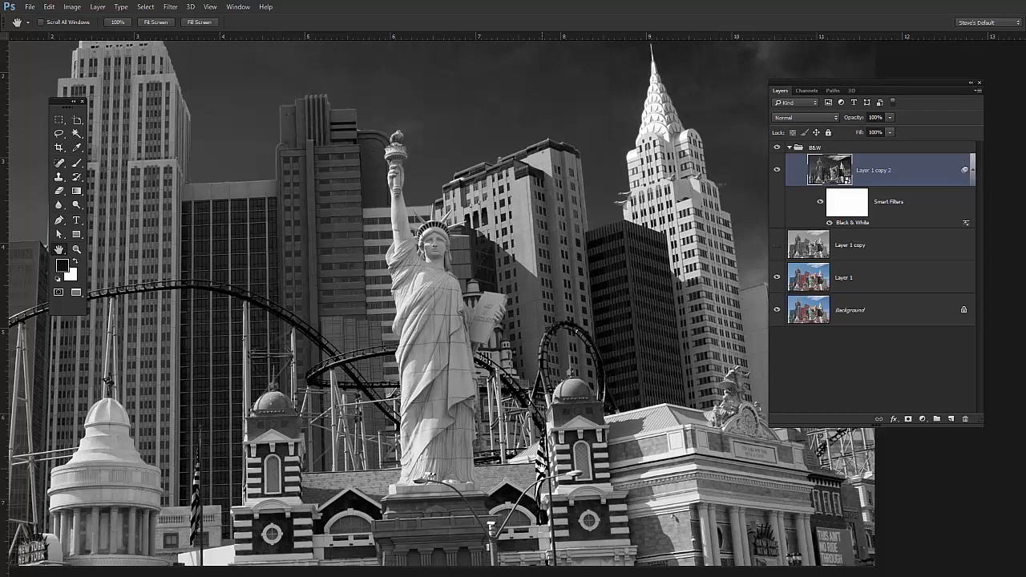
- Duplicate the black-and-white smart object layer, collapse the copy's smart filter list, and try a layer mask on the copy
key("ctrl+j")
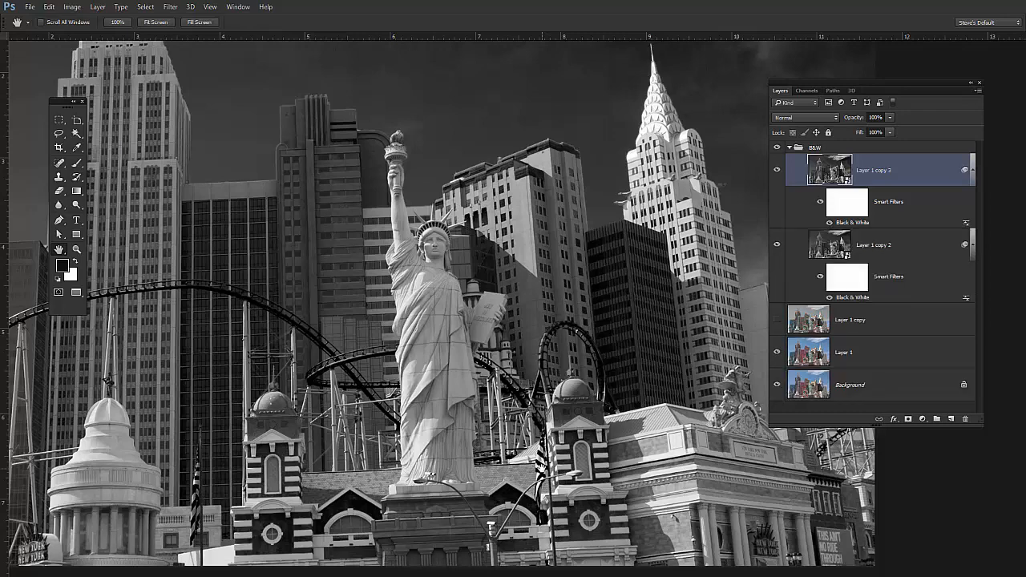
left_click(973, 171)
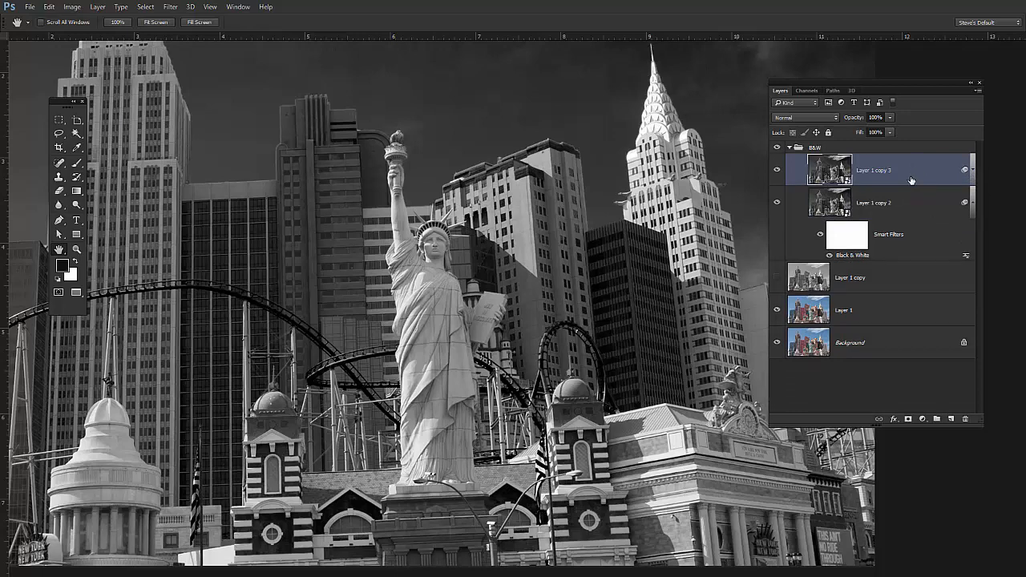
left_click(909, 420)
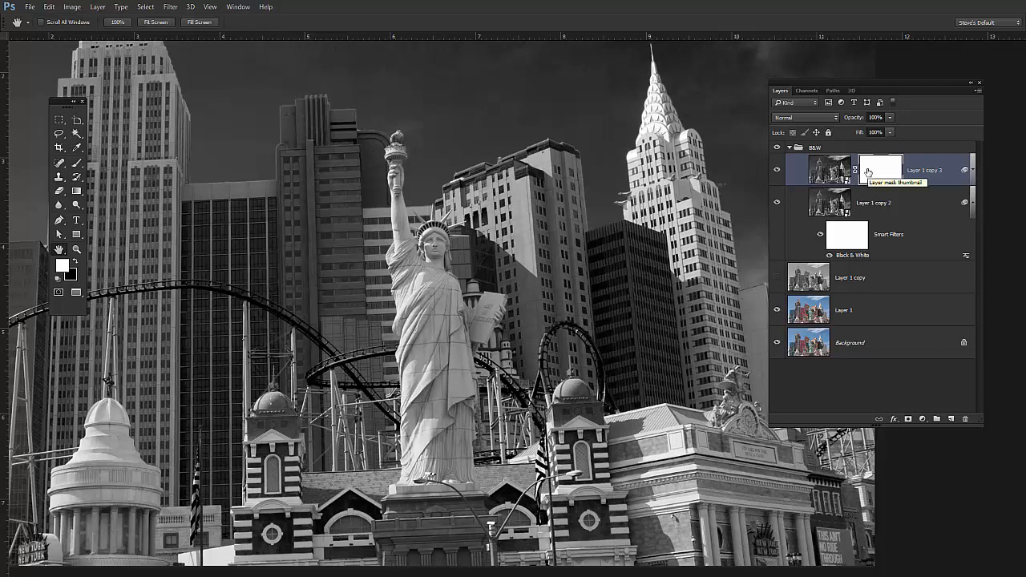
left_click(968, 419)
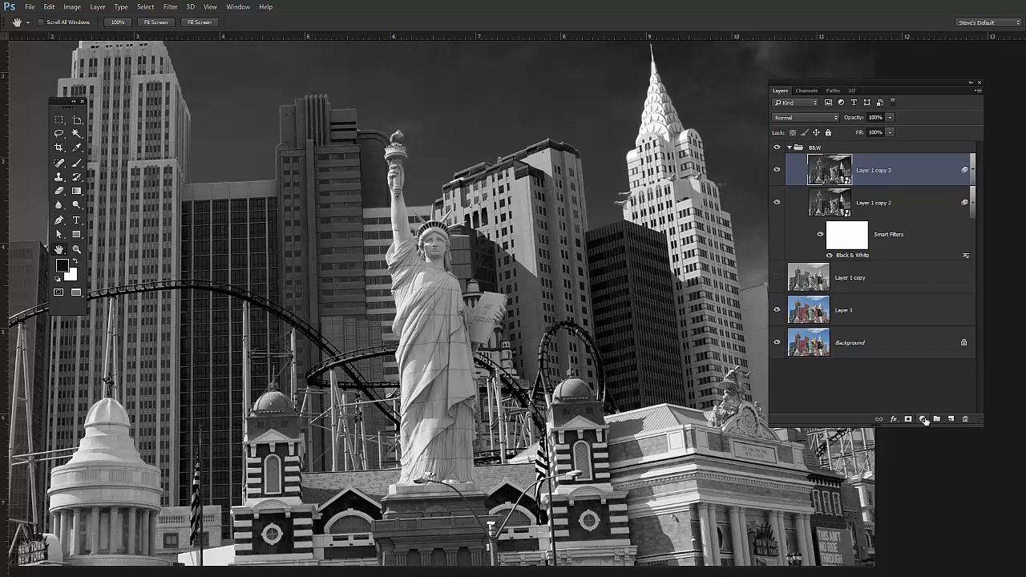
- Add a Curves adjustment layer above the duplicated smart object and clip it to that layer
left_click(923, 421)
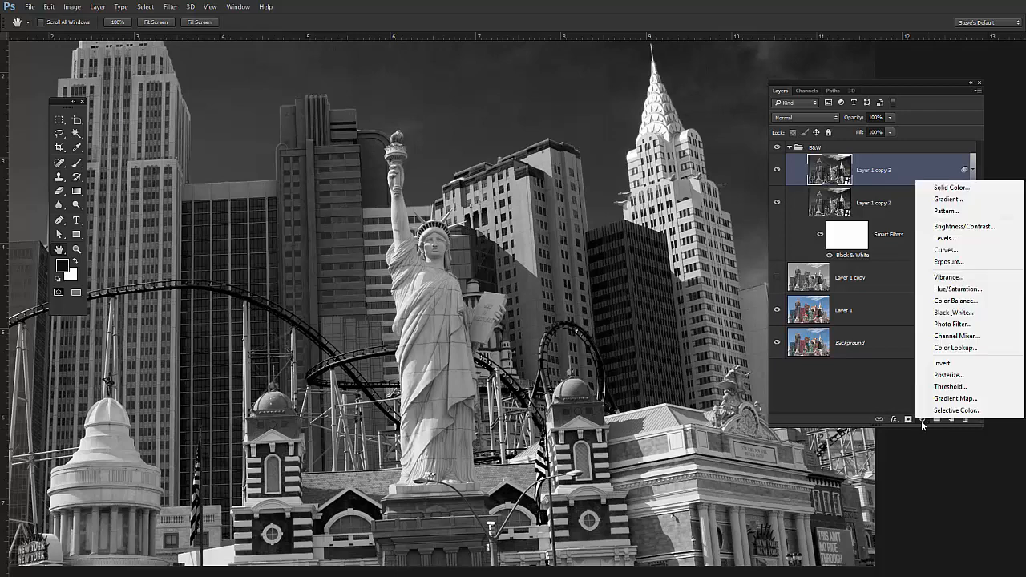
left_click(944, 249)
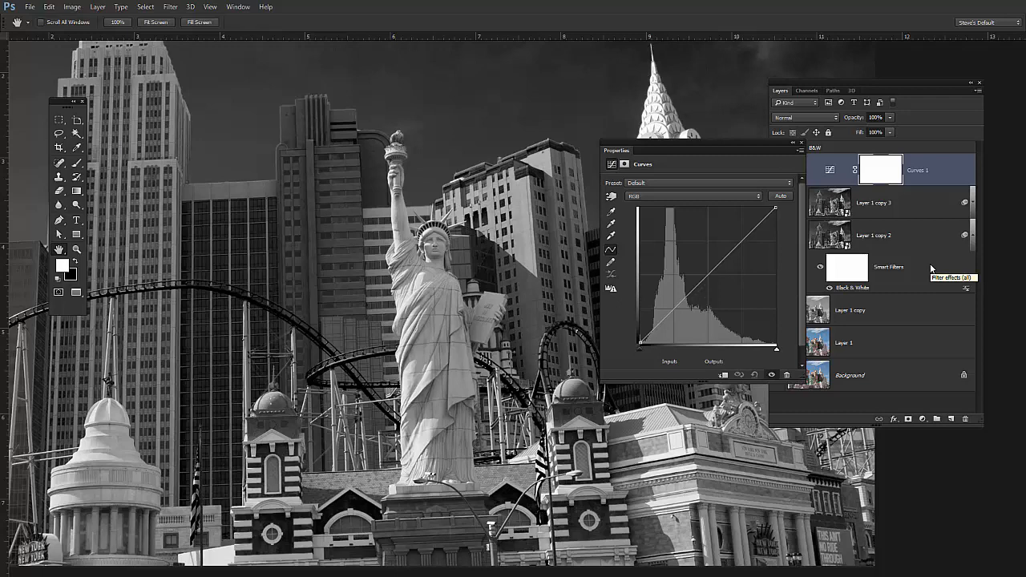
left_click(887, 183, "alt")
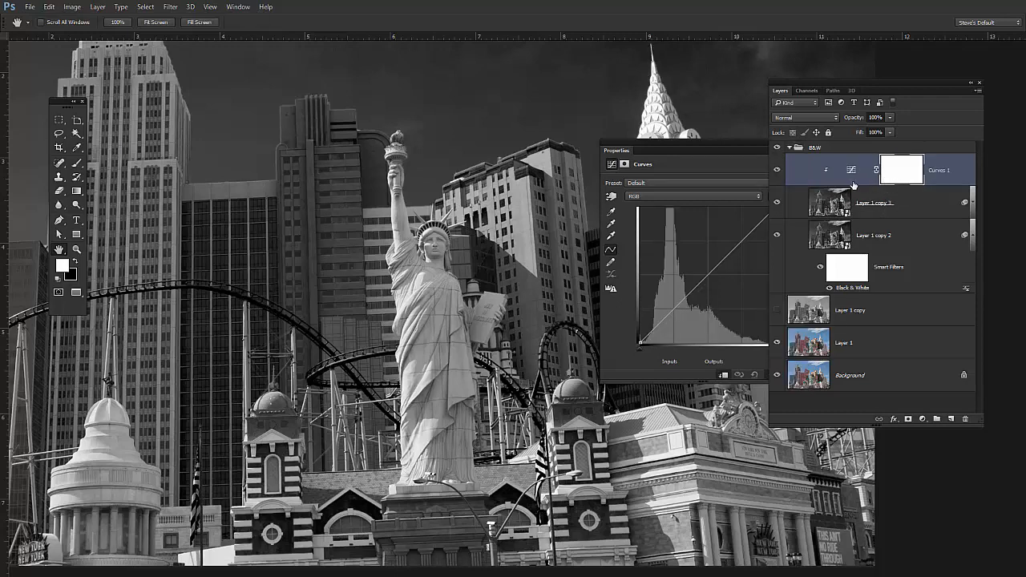
- Try brightening the midtones with a curve point at input 105, output 127, and reset the curve
left_click(714, 148)
mouse_move(712, 271)
left_mouse_down()
mouse_move(713, 298)
mouse_move(687, 262)
mouse_move(725, 325)
mouse_move(695, 274)
left_mouse_up()
left_click_drag(743, 145, 232, 152)
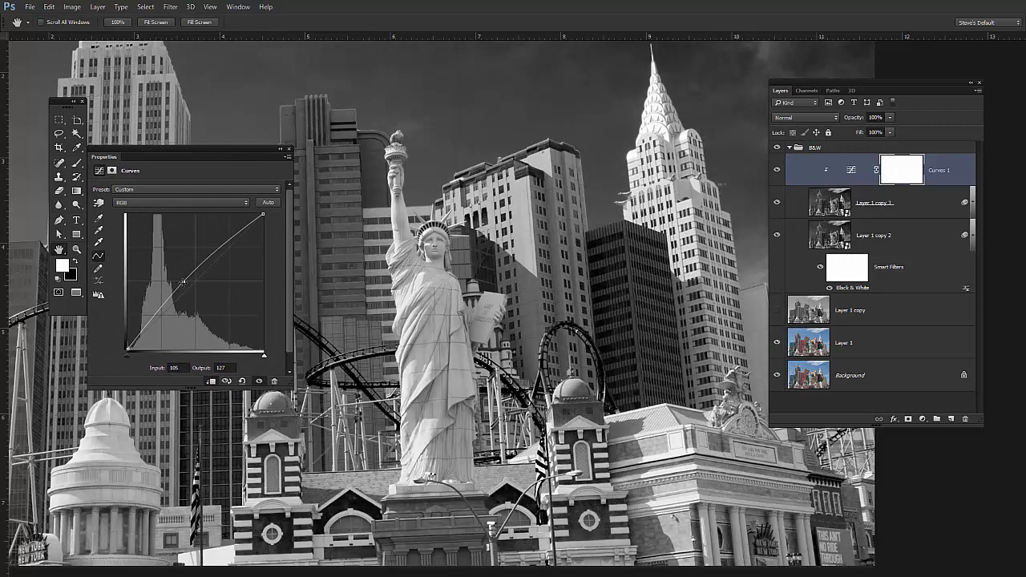
left_click(243, 382)
- Darken the image by lowering the curve's white point to output 189 and adding a midtone point at input 128, output 90
left_click_drag(263, 214, 272, 259)
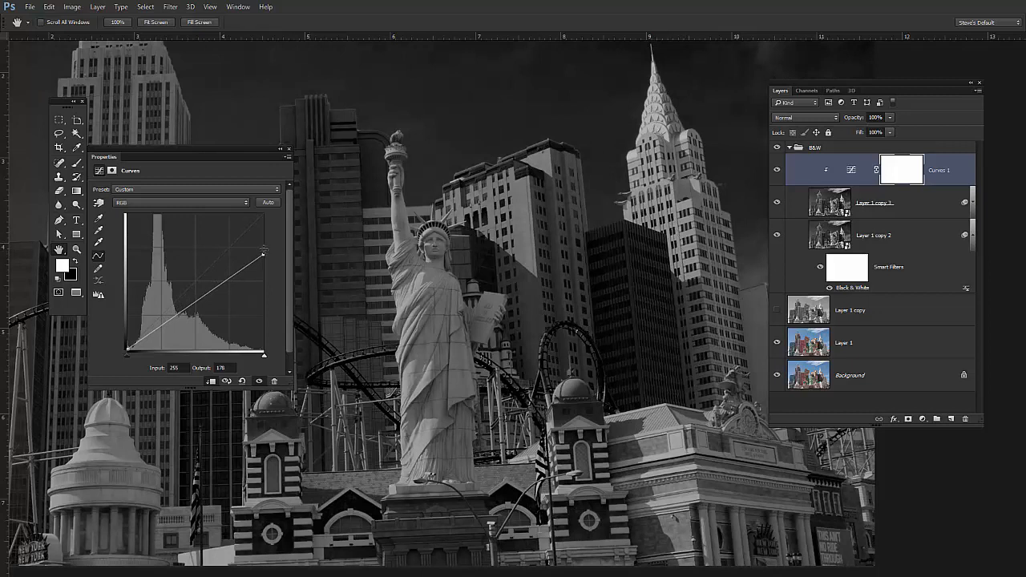
left_click_drag(265, 255, 264, 251)
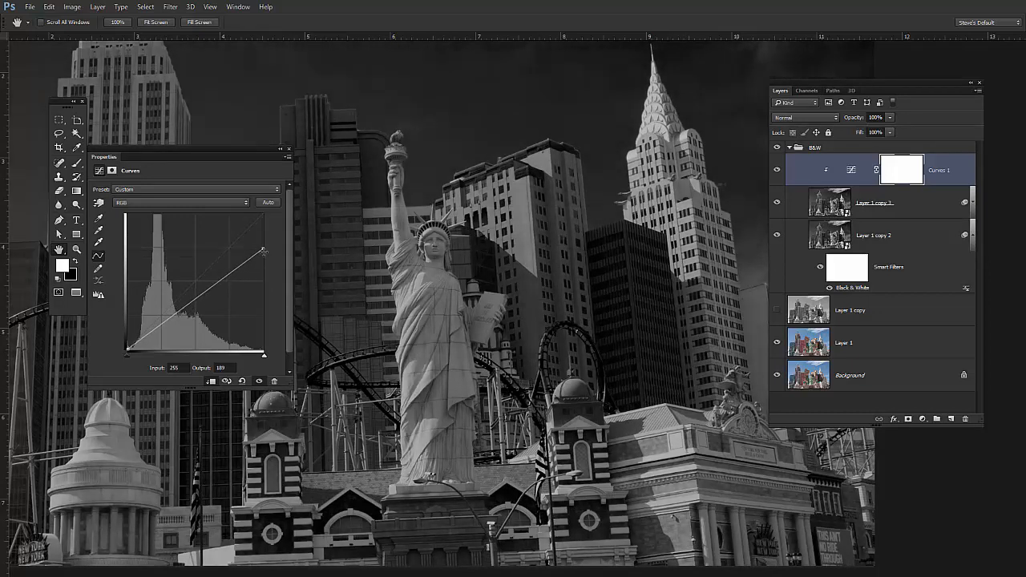
left_click(194, 300)
left_click_drag(194, 300, 196, 302)
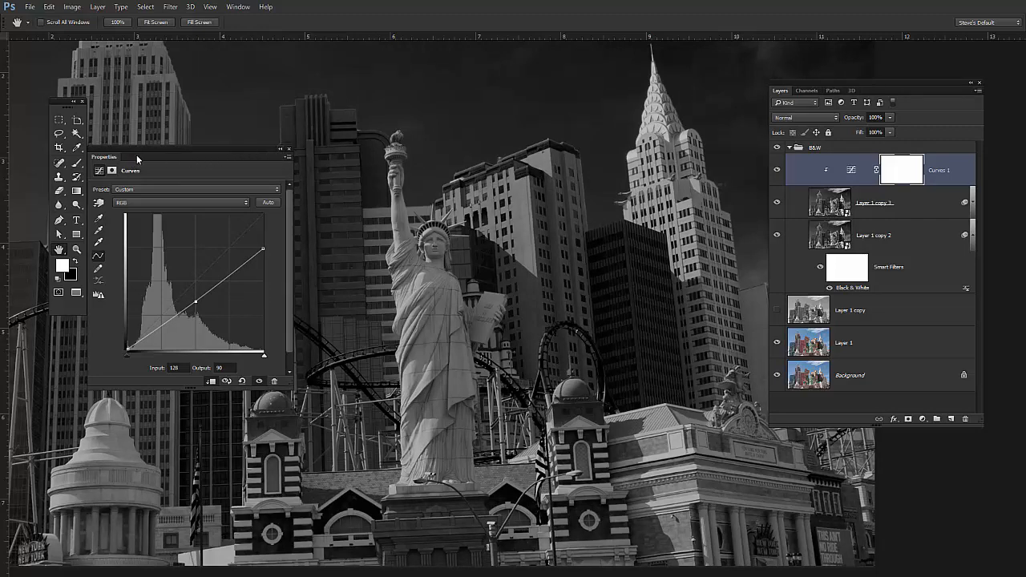
- Dock the Properties panel beneath a shortened Layers panel and move the pair up so both are fully visible
left_click_drag(136, 155, 862, 455)
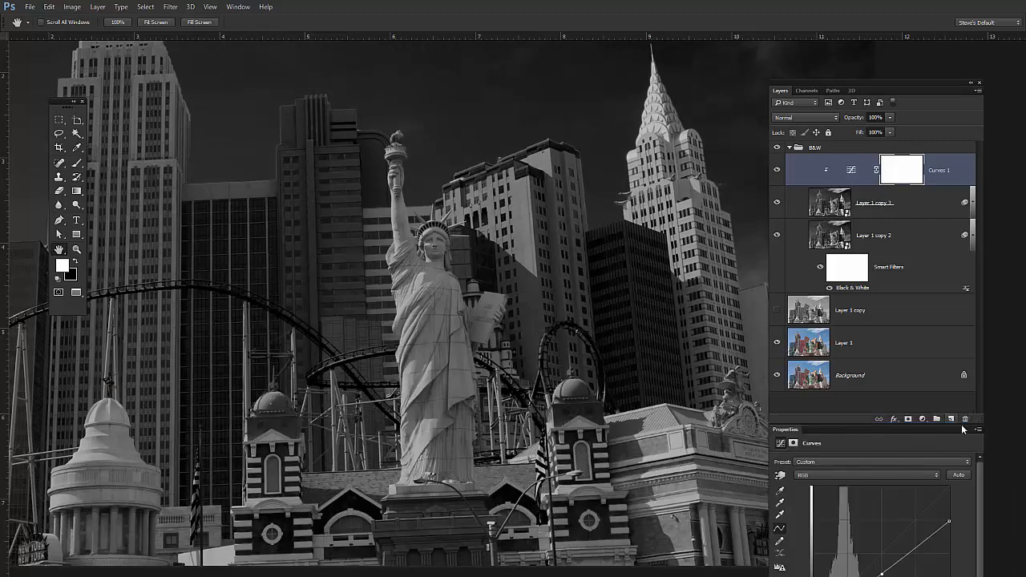
left_click_drag(972, 419, 971, 339)
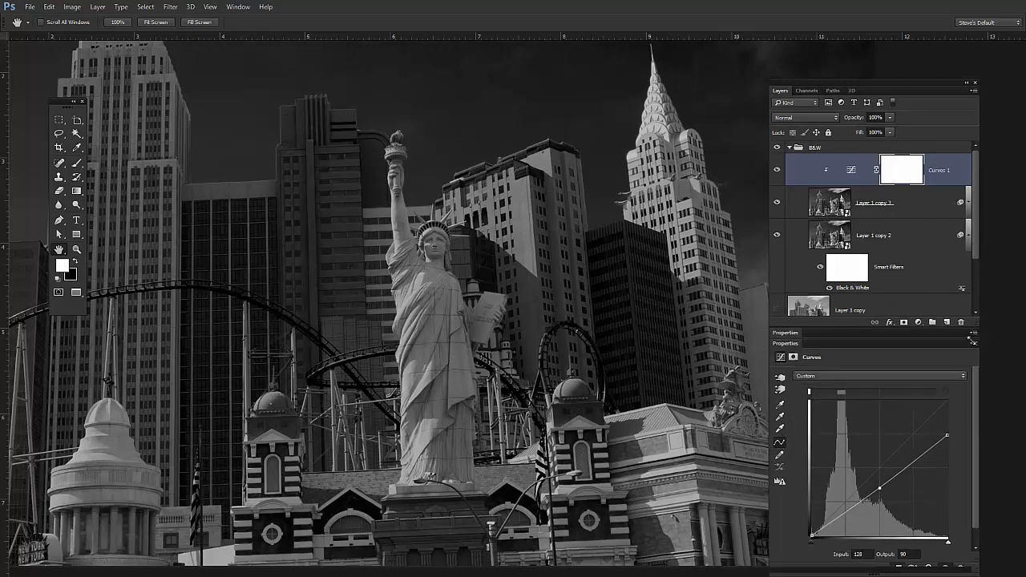
left_click_drag(911, 80, 877, 41)
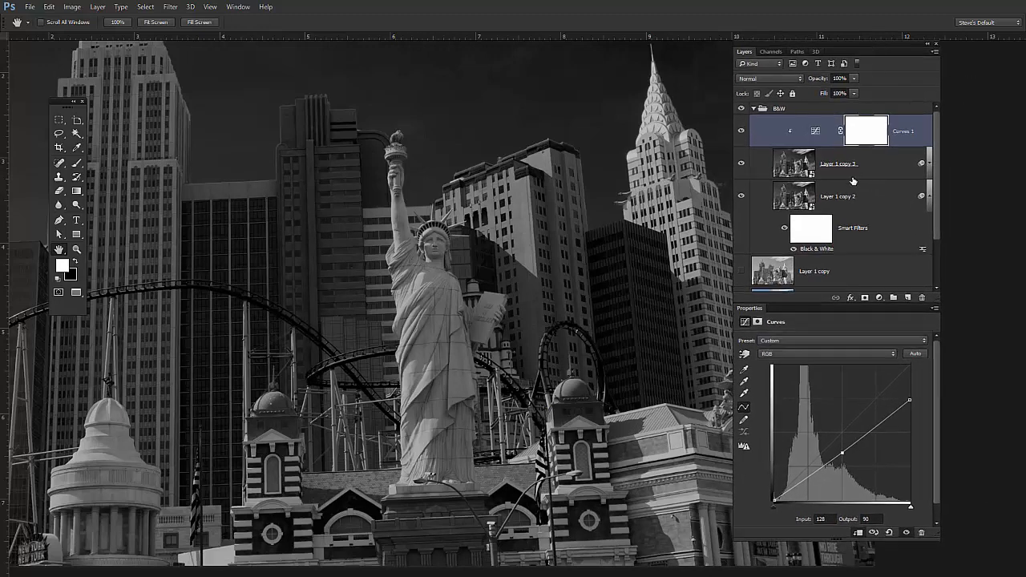
- Hide the Curves adjustment layer and make its white layer mask the active target
left_click(742, 131)
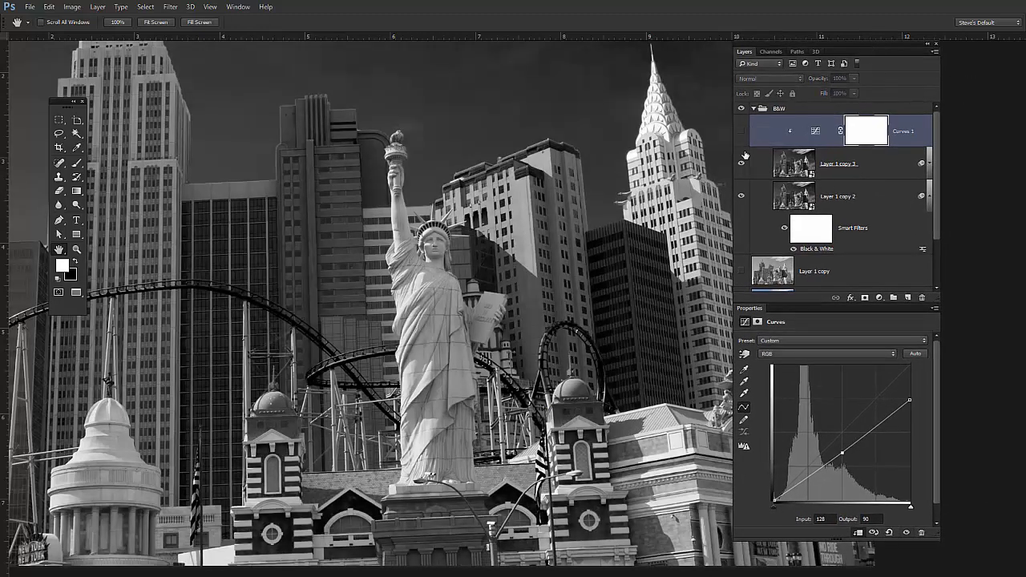
left_click(864, 138)
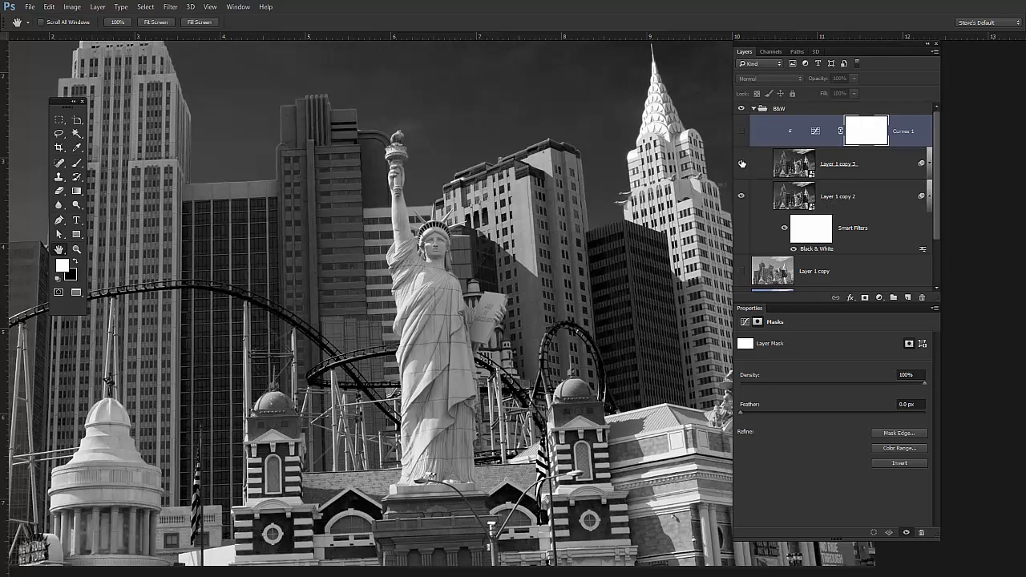
left_click(864, 206)
left_click(867, 133)
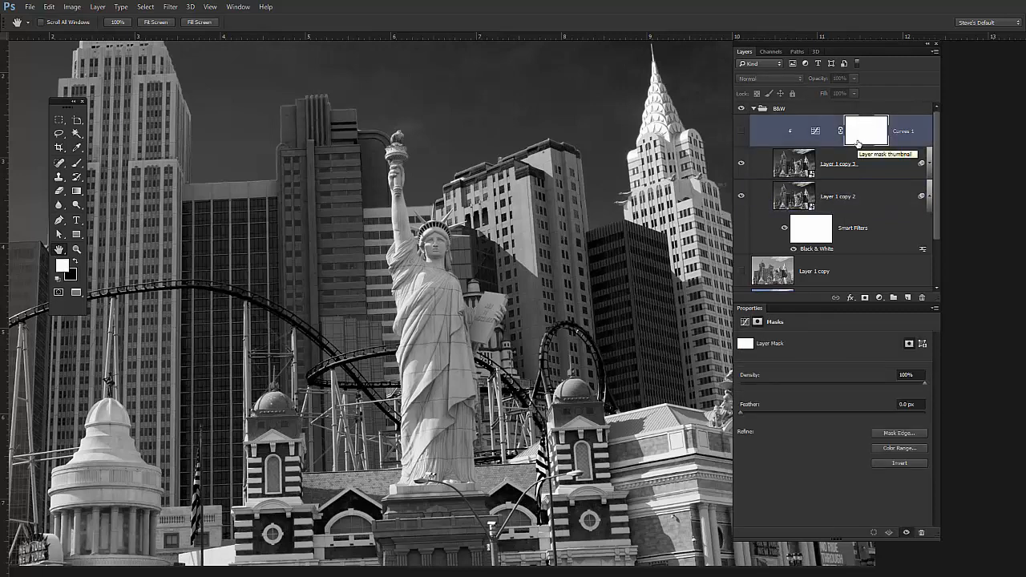
left_click(74, 10)
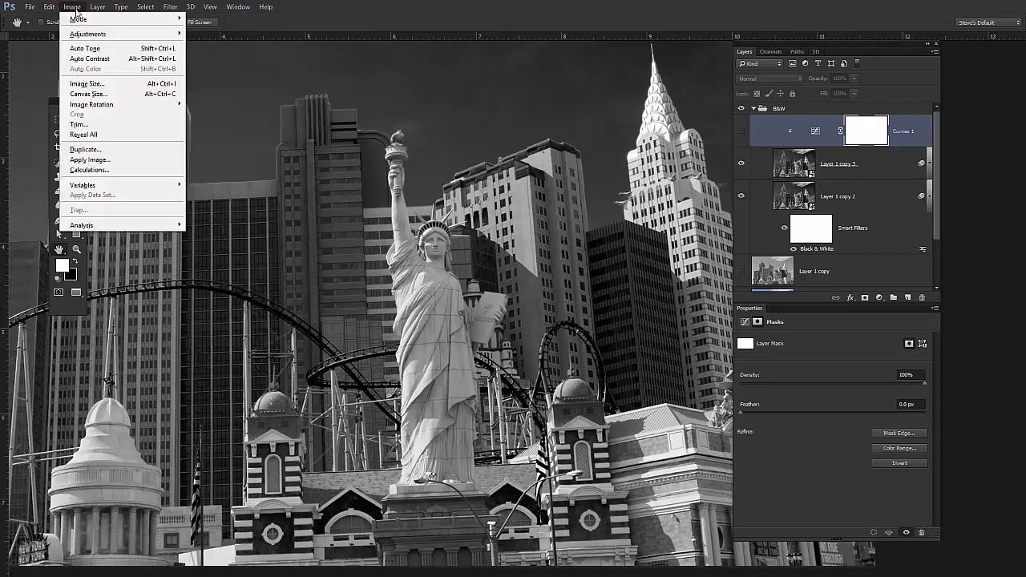
left_click(110, 86)
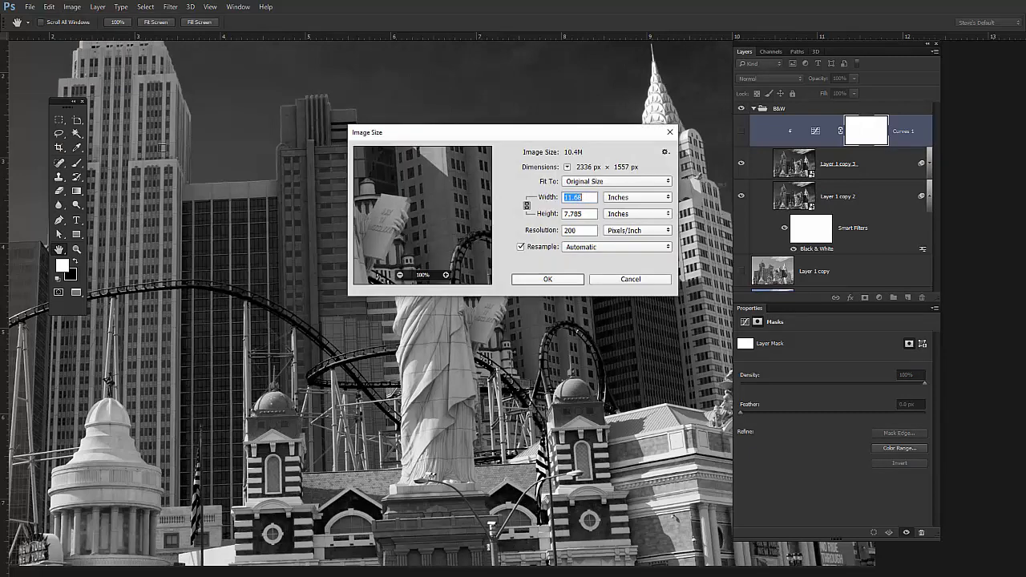
left_click(630, 280)
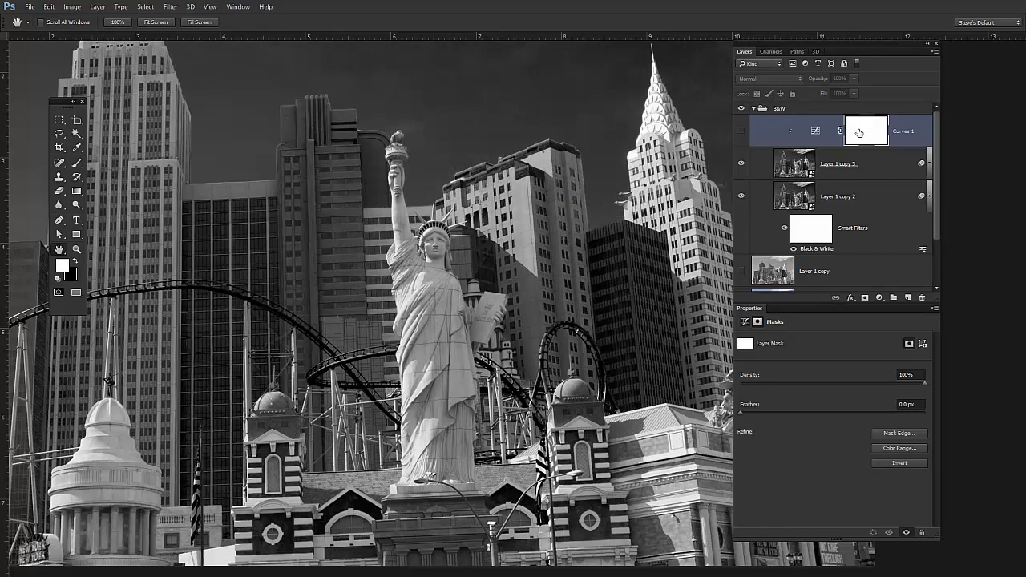
- Use Apply Image to fill the Curves mask from Layer 1 copy 2, RGB channel, with Normal blending at 100% opacity
left_click(73, 7)
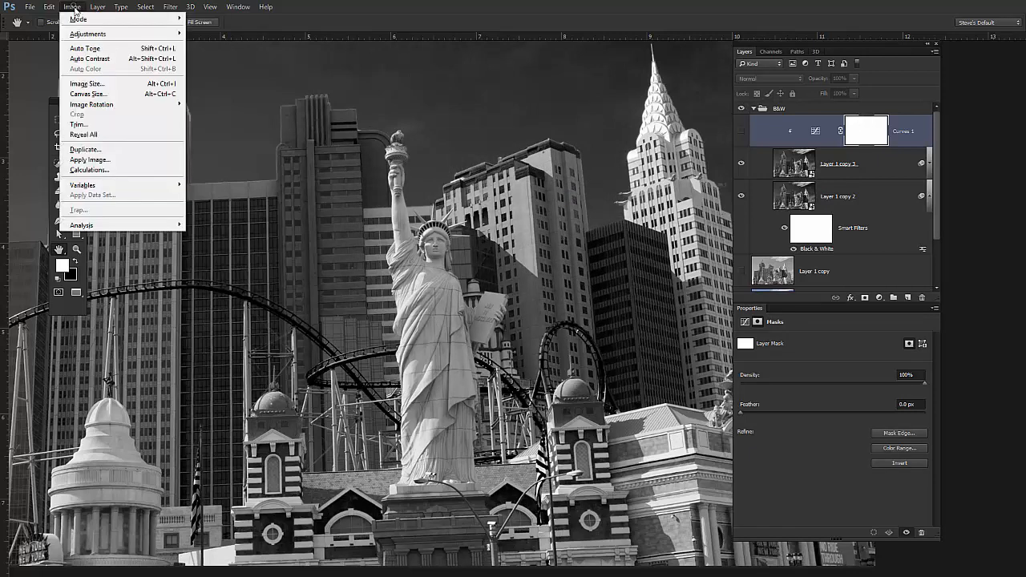
left_click(95, 160)
left_click_drag(255, 129, 484, 86)
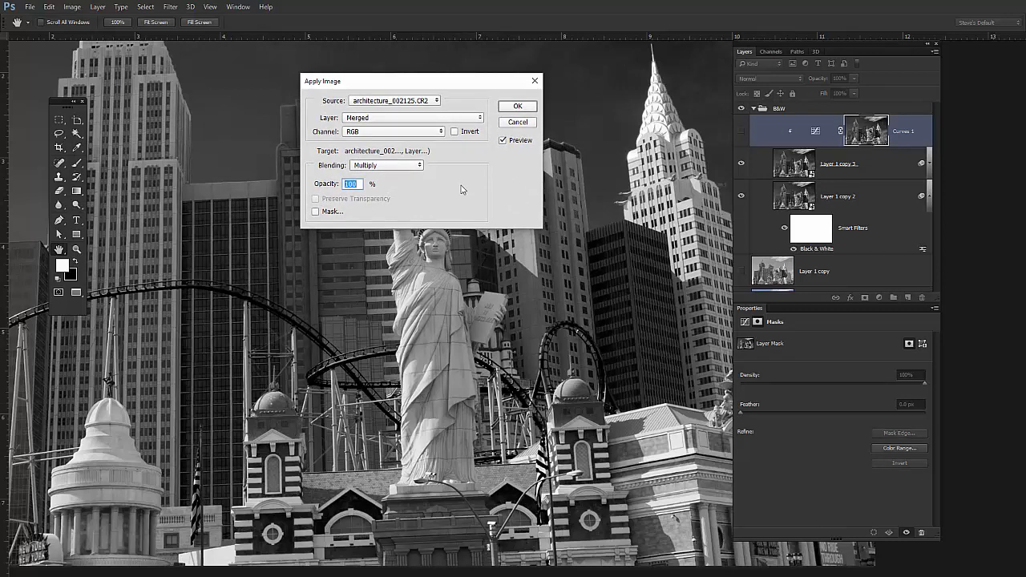
left_click(417, 166)
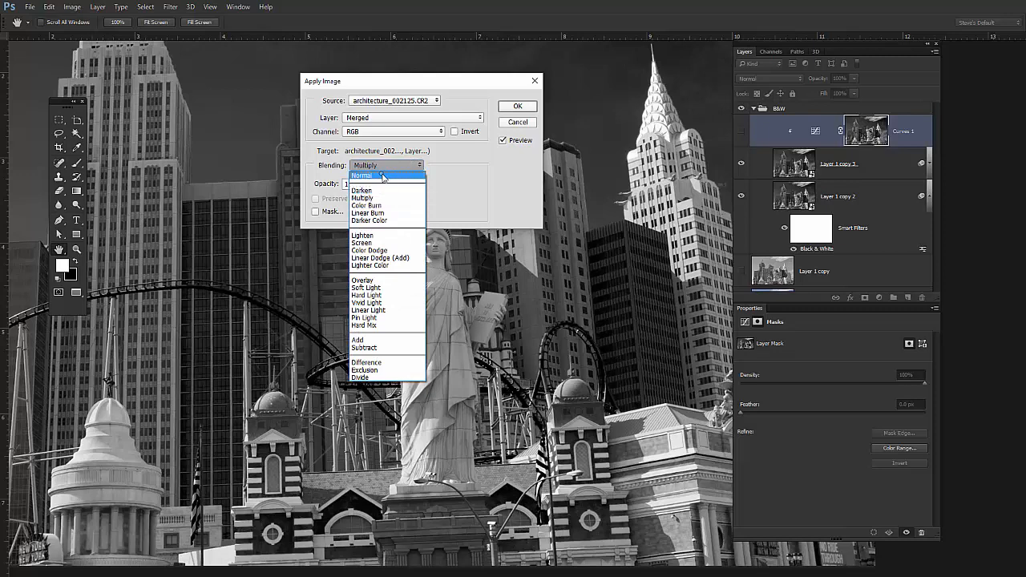
left_click(382, 177)
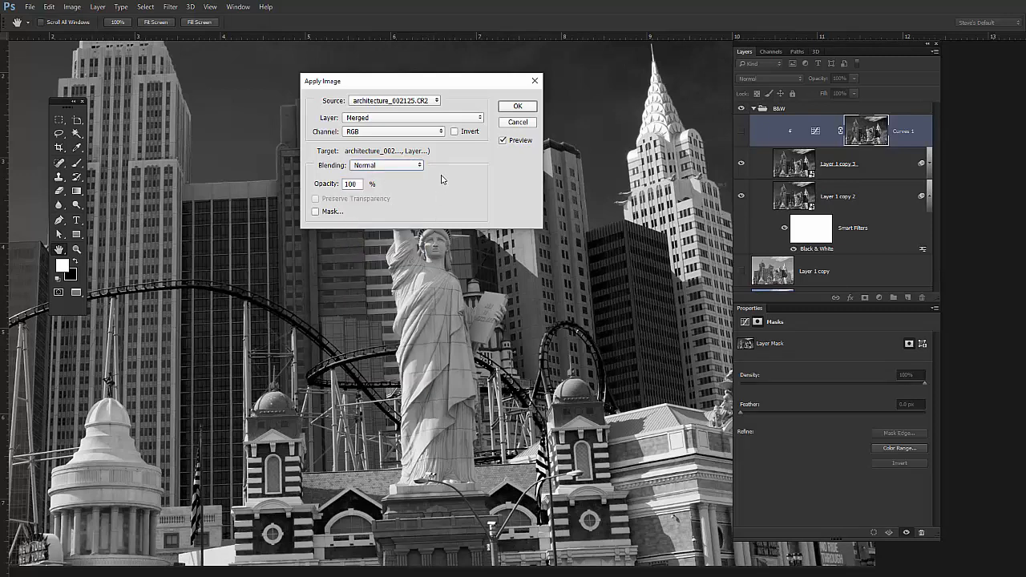
left_click(478, 119)
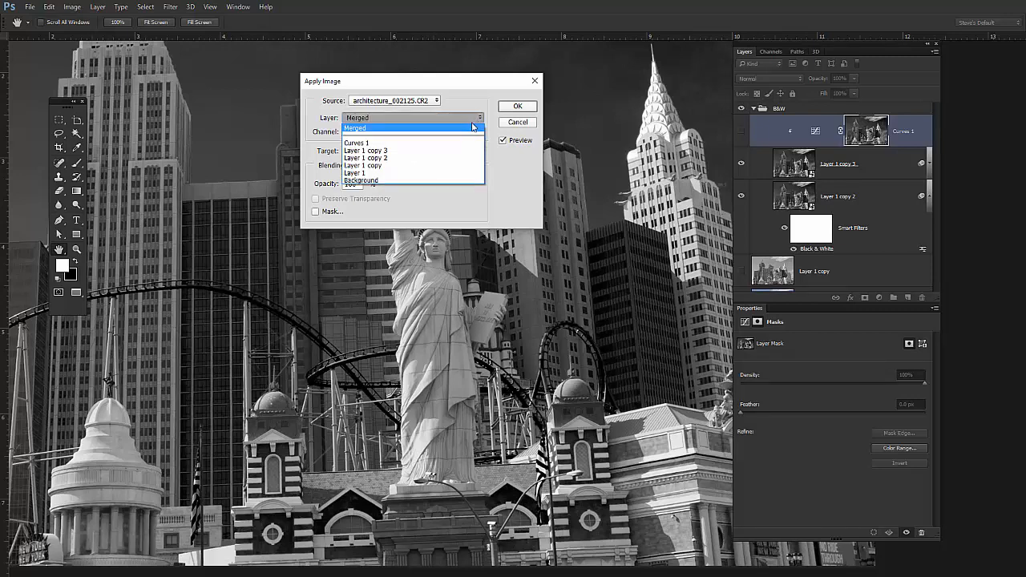
left_click(398, 159)
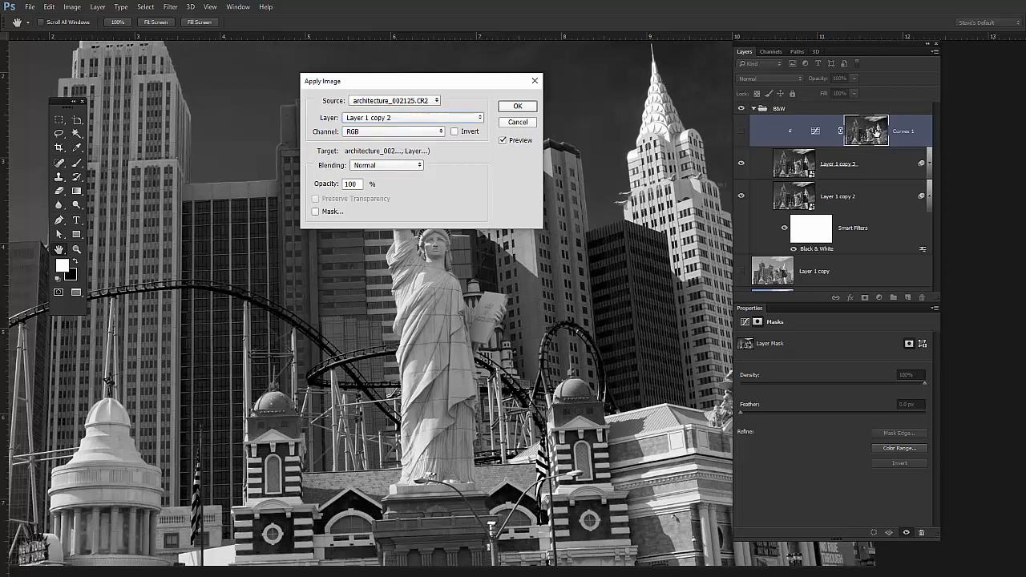
left_click(518, 106)
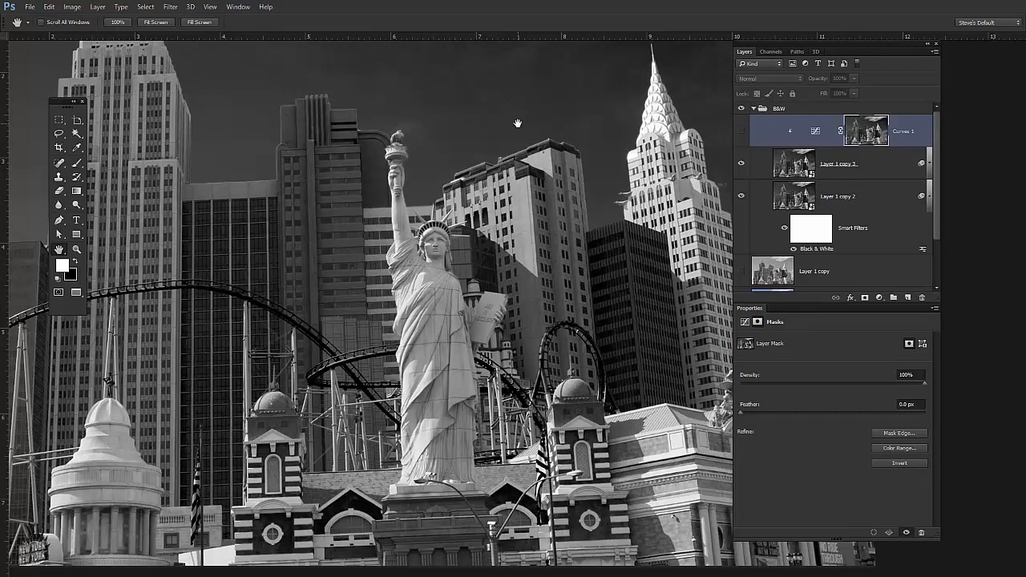
- Turn the Curves adjustment layer back on, toggling it to compare the masked darkening
left_click(741, 133)
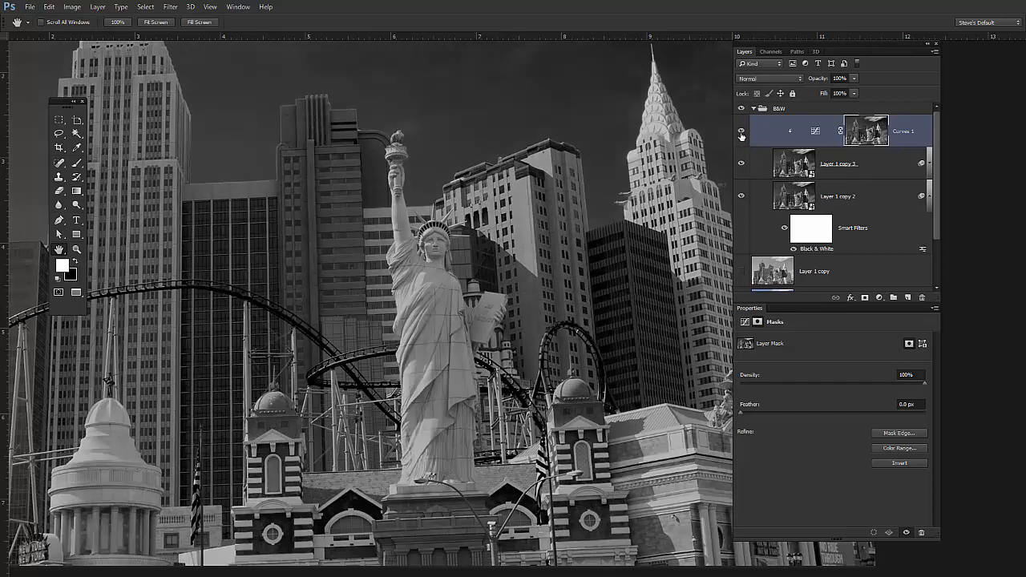
left_click(743, 134)
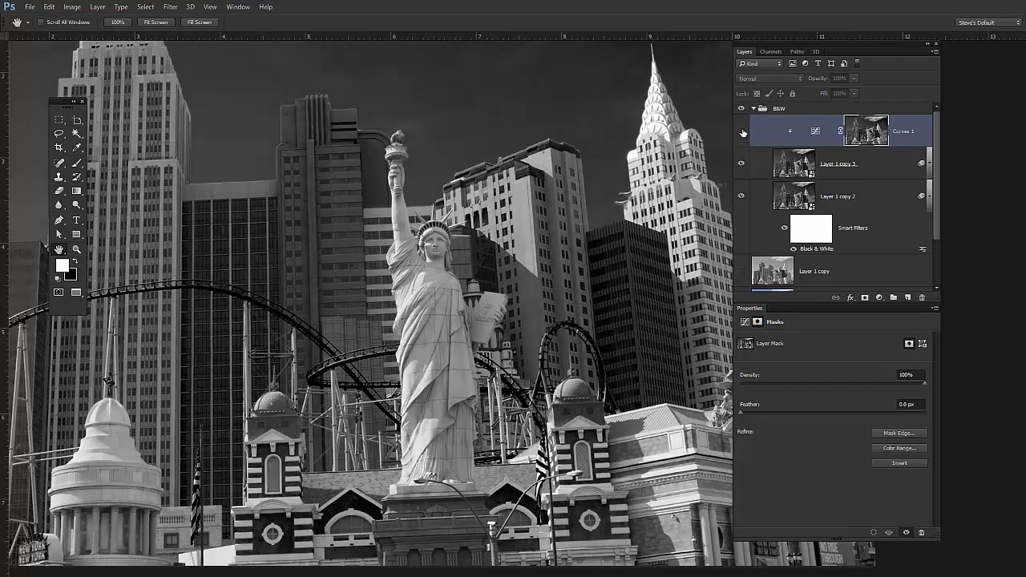
left_click(743, 133)
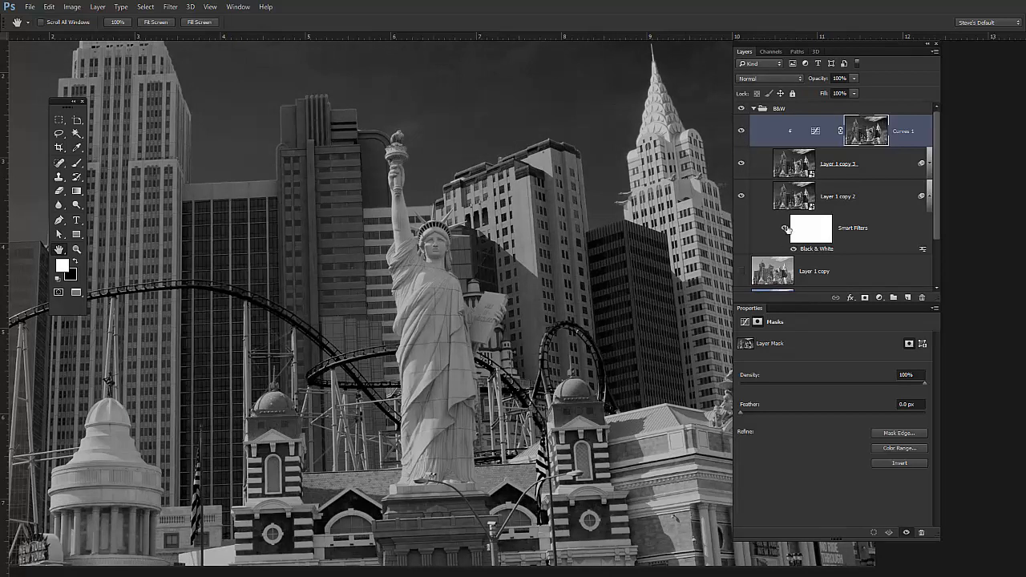
- View the Curves 1 mask alone, deepen its shadows and midtones with a contrast-boosting Curves adjustment, and return to the image view
left_click(865, 132, "alt")
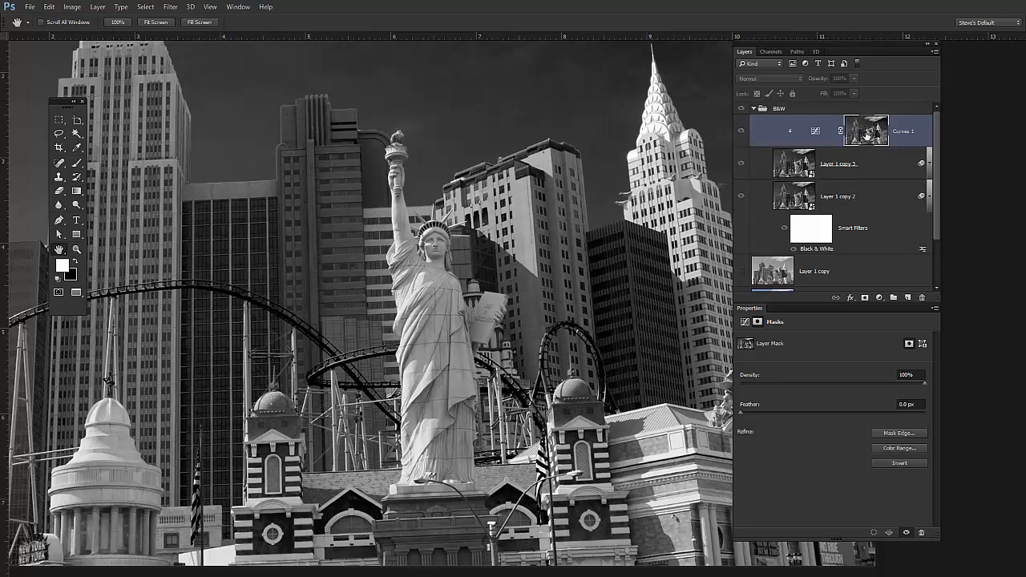
left_click(76, 8)
mouse_move(103, 36)
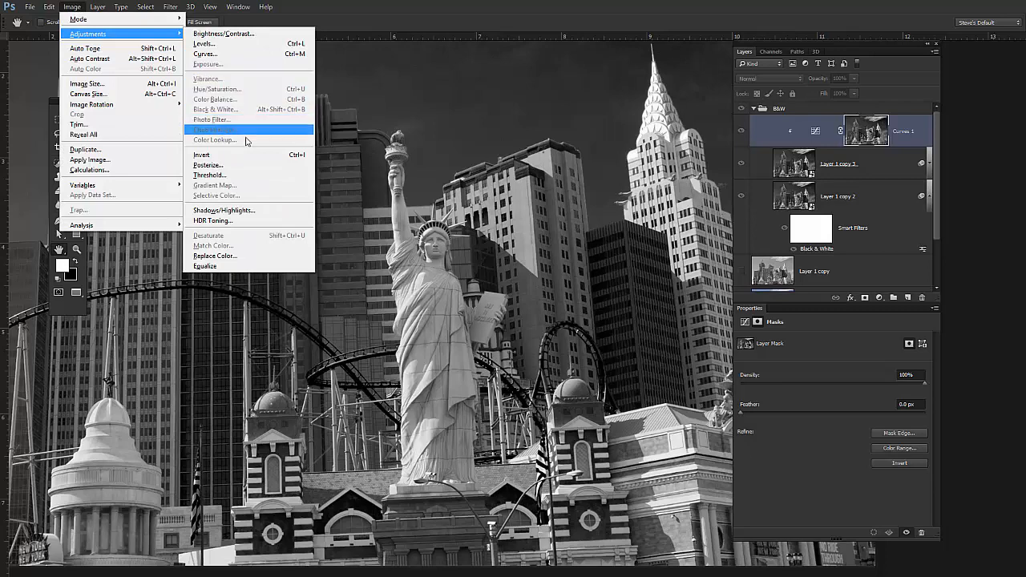
left_click(240, 53)
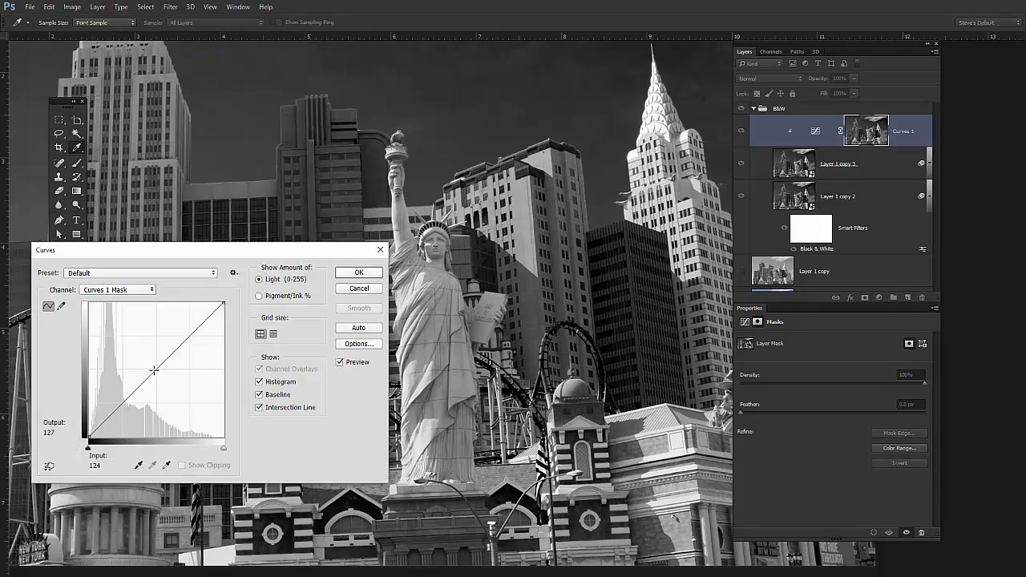
left_click_drag(169, 358, 189, 348)
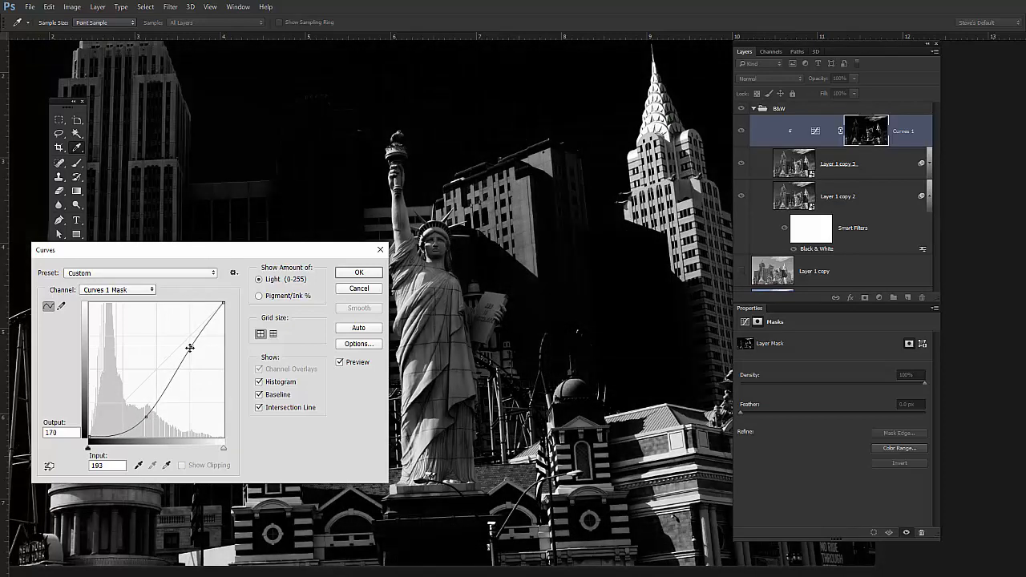
left_click_drag(147, 413, 144, 410)
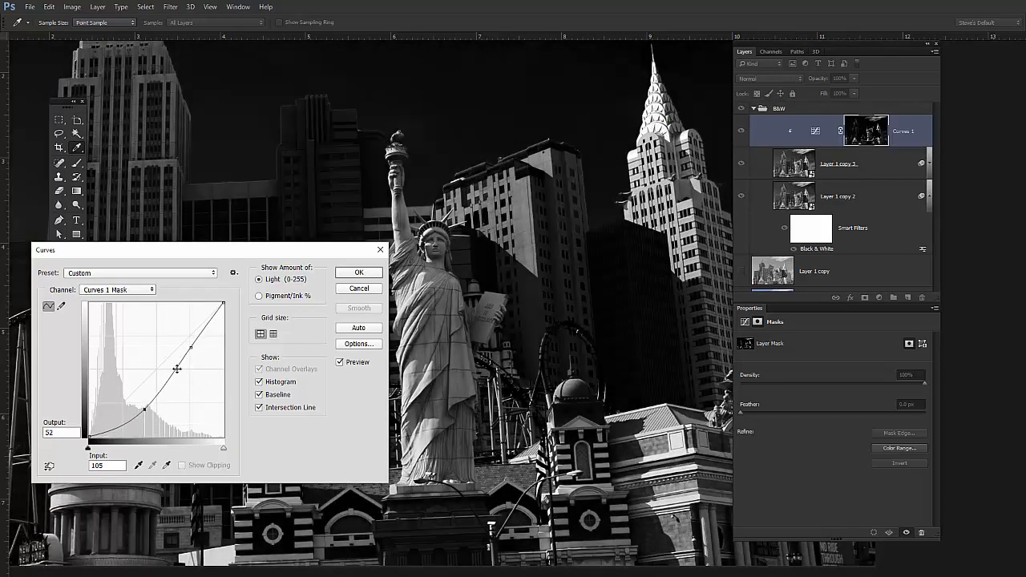
mouse_move(191, 346)
left_mouse_down()
mouse_move(200, 344)
mouse_move(195, 351)
left_mouse_up()
left_click_drag(146, 409, 151, 423)
left_click(357, 274)
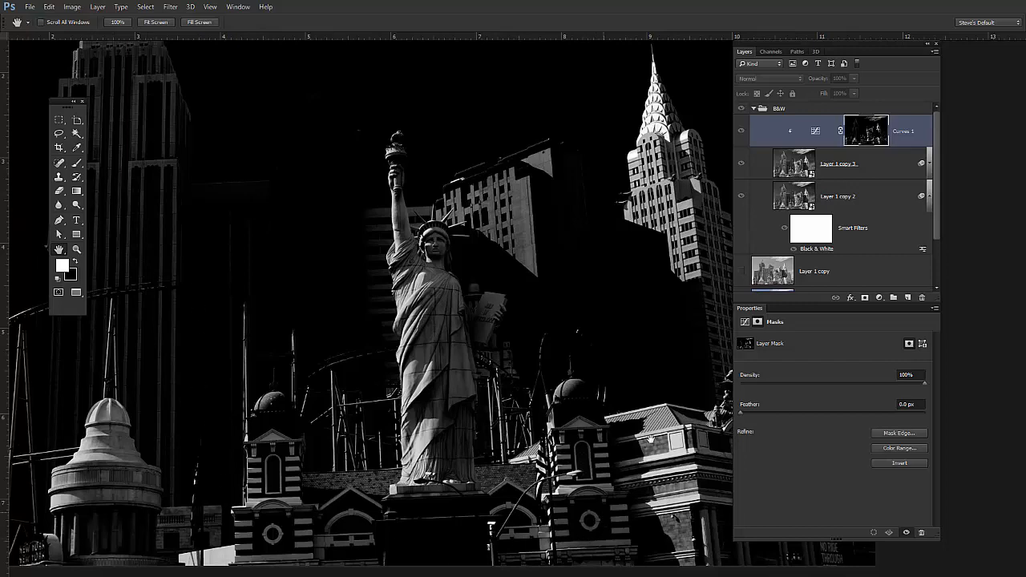
left_click(866, 138, "alt")
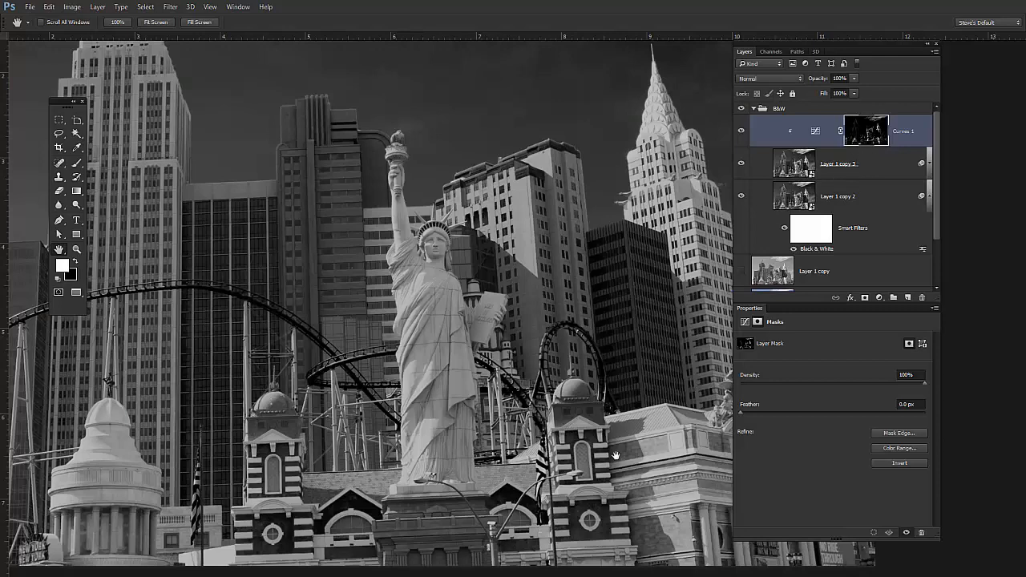
- Lower the midtone point of the Curves 1 adjustment to input 128, output 66 to darken the masked highlights
left_click_drag(586, 413, 461, 490)
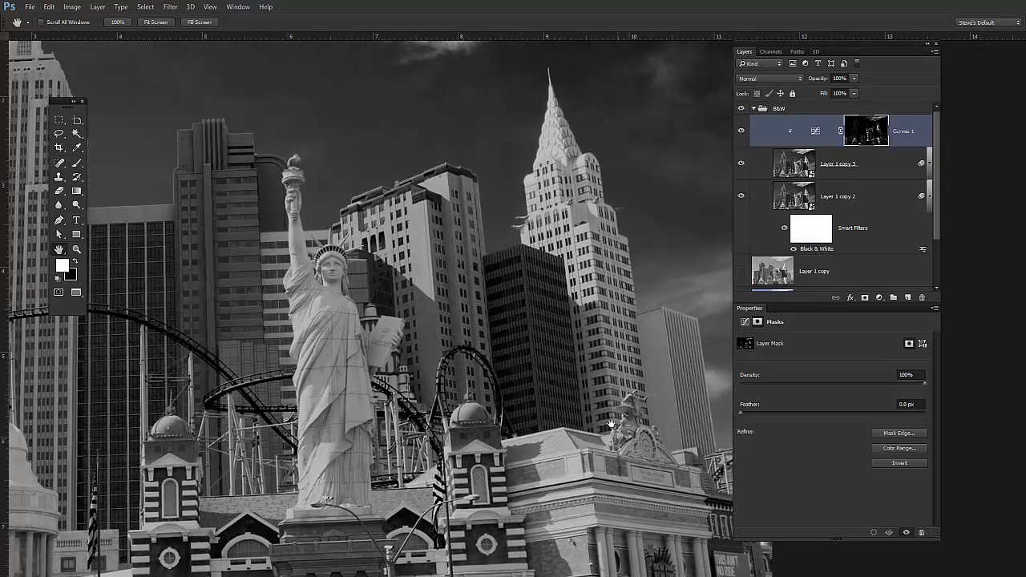
left_click_drag(566, 411, 609, 367)
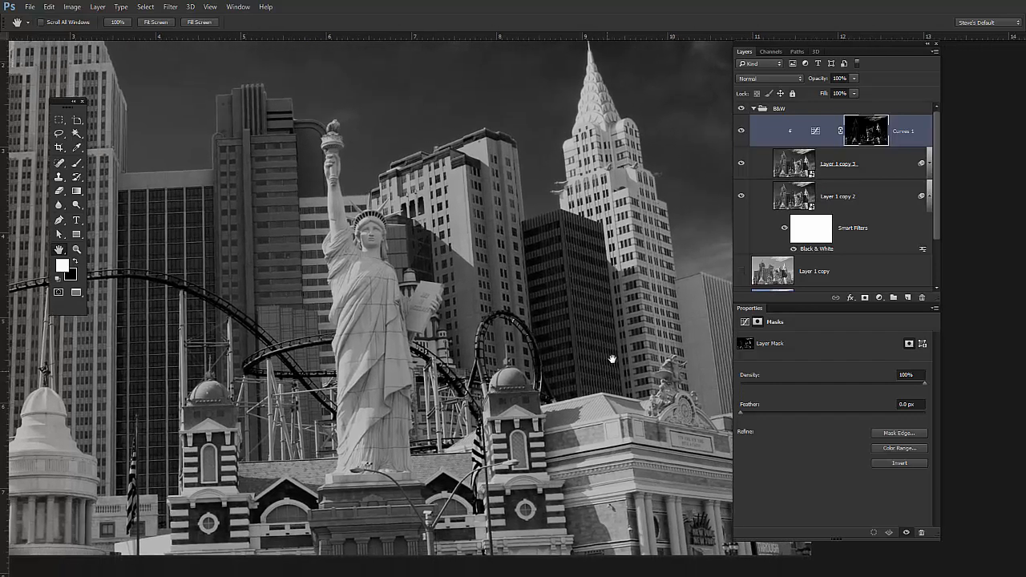
left_click(816, 129)
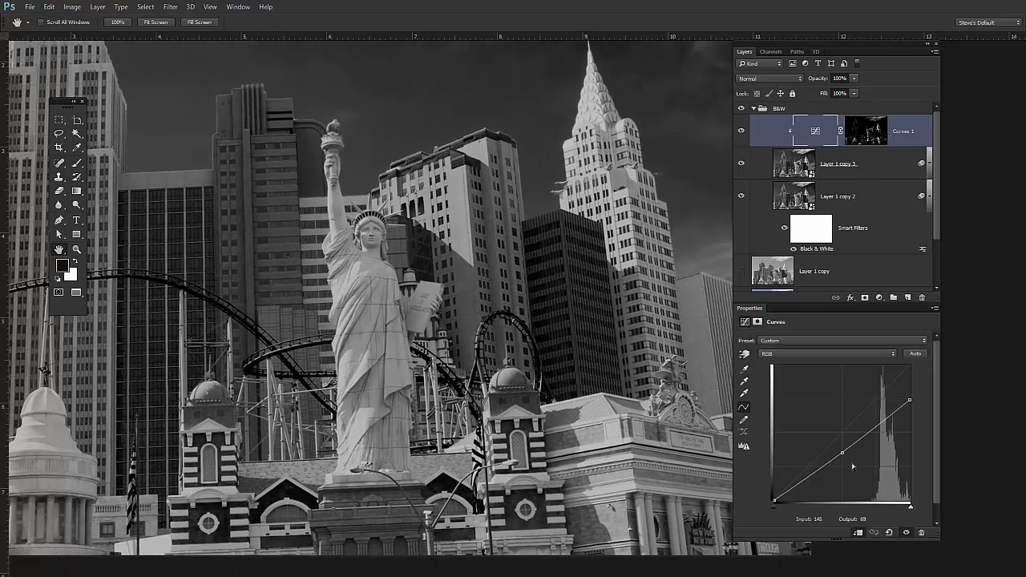
mouse_move(845, 455)
left_mouse_down()
mouse_move(853, 479)
mouse_move(848, 447)
mouse_move(877, 394)
mouse_move(845, 474)
mouse_move(892, 423)
mouse_move(867, 473)
mouse_move(842, 483)
mouse_move(841, 466)
left_mouse_up()
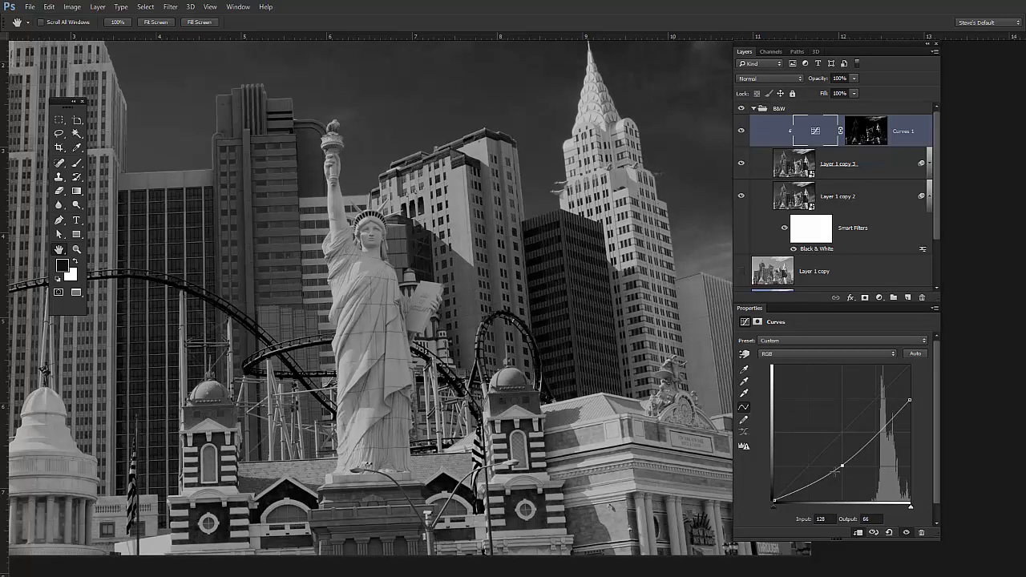
- Soften the Curves 1 layer mask with a Gaussian Blur, trying a stronger radius before reducing it while checking the tower's edges
left_click(870, 137)
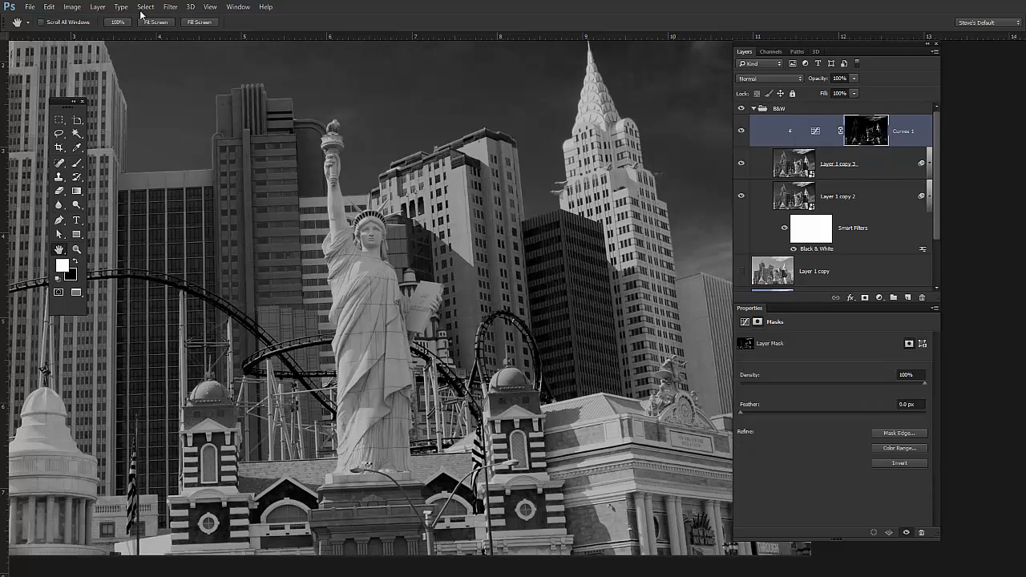
left_click(170, 6)
mouse_move(223, 134)
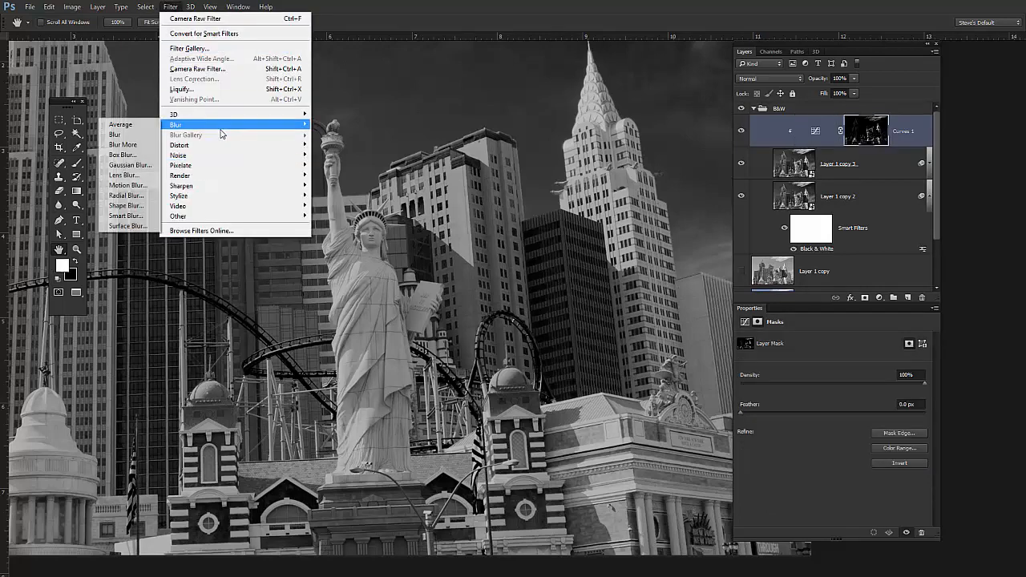
left_click(139, 168)
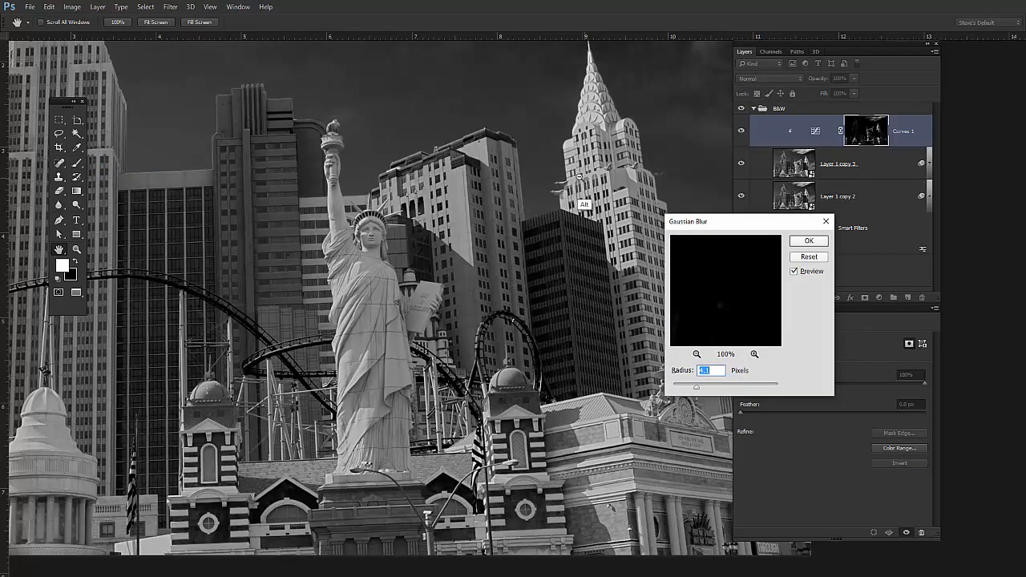
scroll(591, 197, "up", 5)
left_click_drag(559, 264, 410, 369)
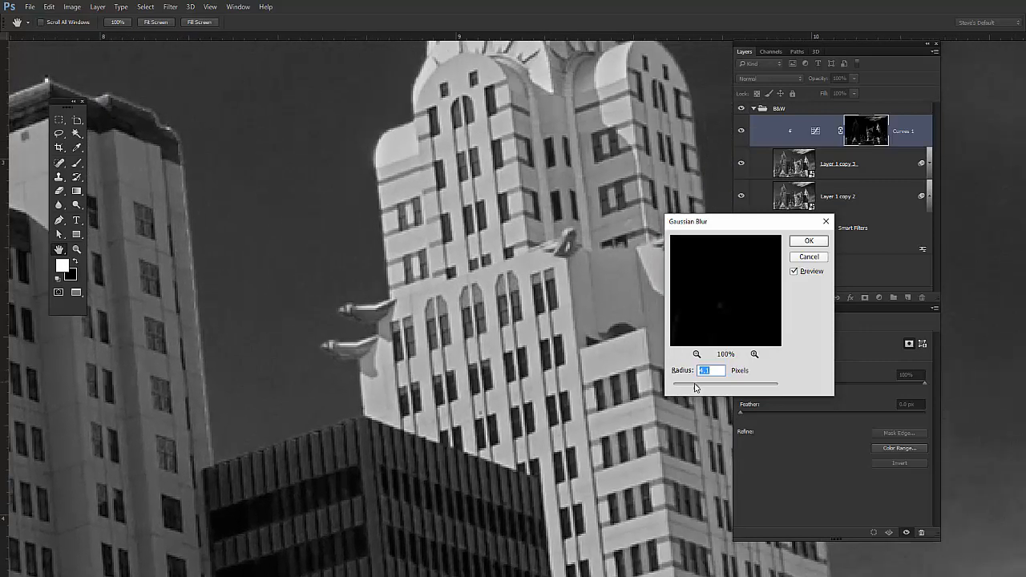
left_click_drag(698, 390, 721, 392)
left_click(726, 392)
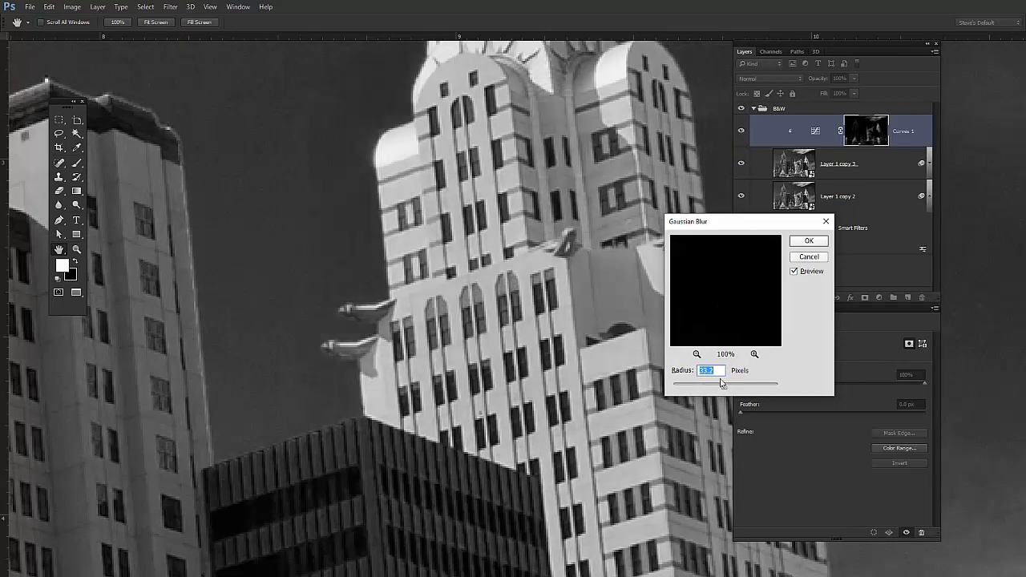
left_click_drag(722, 389, 713, 391)
left_click(807, 241)
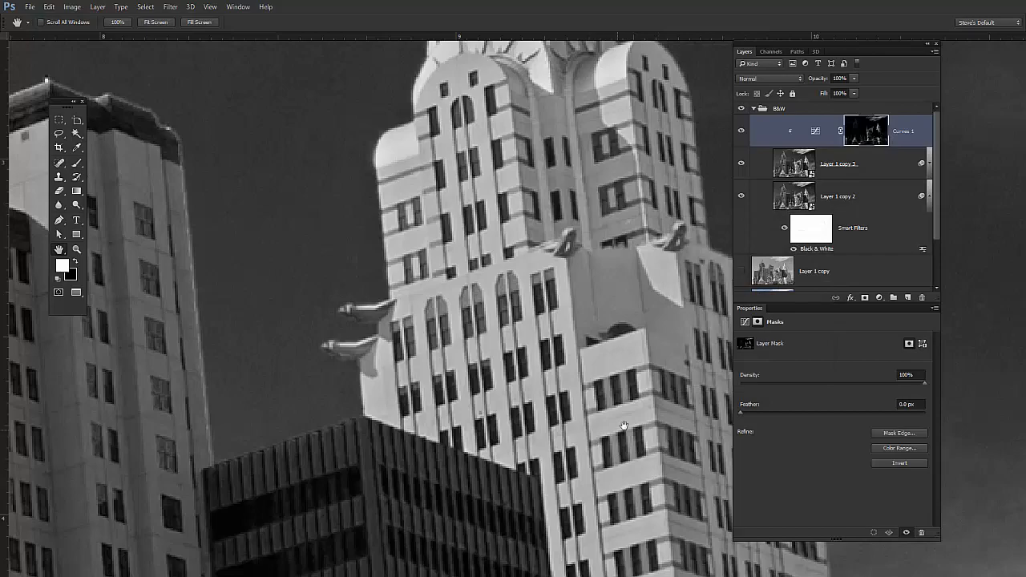
- Toggle the Curves 1 layer off and on to compare its effect across the skyline
scroll(570, 428, "down", 3)
scroll(570, 428, "down", 2)
left_click_drag(557, 451, 517, 305)
left_click(742, 135)
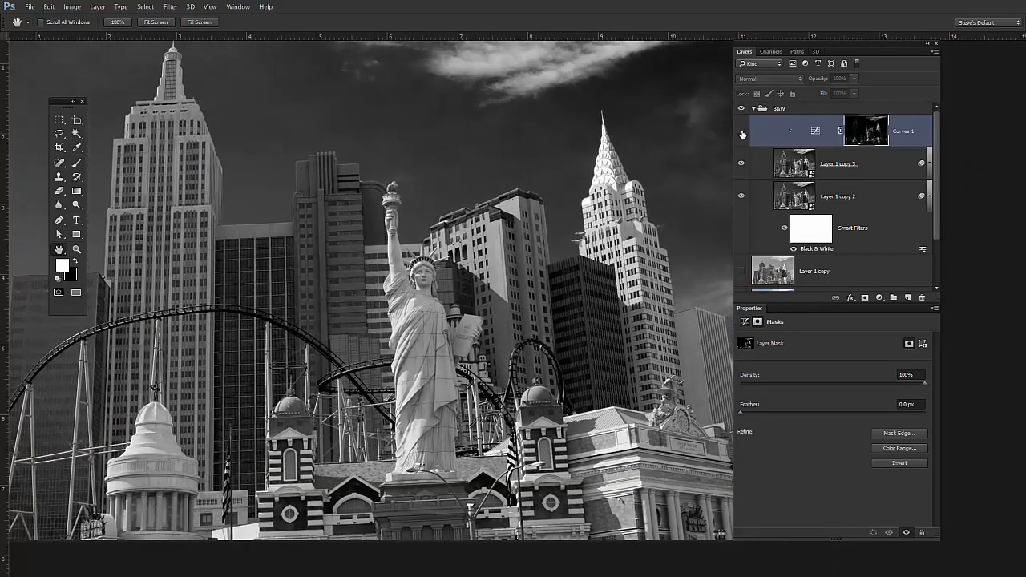
left_click(741, 134)
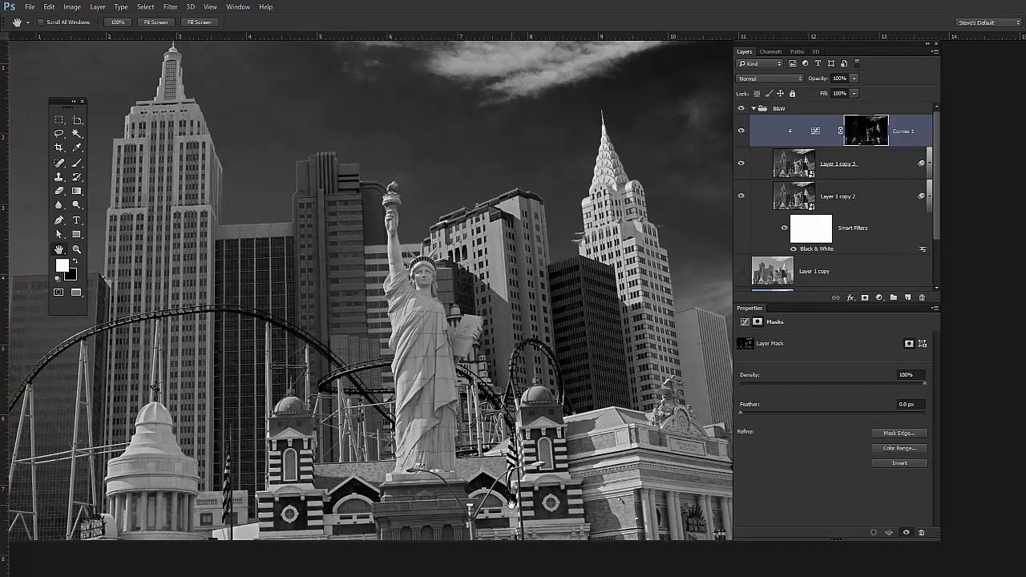
- Paint black on the Curves 1 mask over the statue's torch and raised arm with a 25 px brush at 47% hardness
key("x")
key("b")
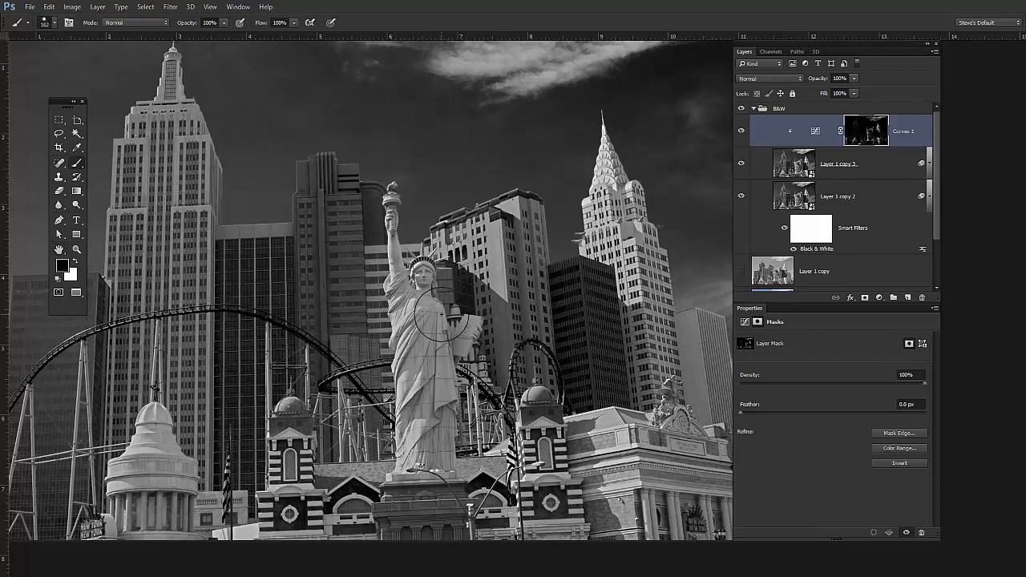
mouse_move(443, 319)
left_mouse_down()
mouse_move(411, 325)
mouse_move(429, 324)
left_mouse_up()
left_click_drag(470, 294, 448, 296)
mouse_move(461, 200)
left_mouse_down()
mouse_move(445, 321)
mouse_move(426, 283)
mouse_move(426, 252)
mouse_move(434, 406)
mouse_move(445, 309)
mouse_move(445, 484)
mouse_move(458, 293)
mouse_move(463, 497)
left_mouse_up()
mouse_move(414, 149)
left_mouse_down()
mouse_move(391, 161)
mouse_move(398, 267)
left_mouse_up()
left_click_drag(393, 100, 392, 100)
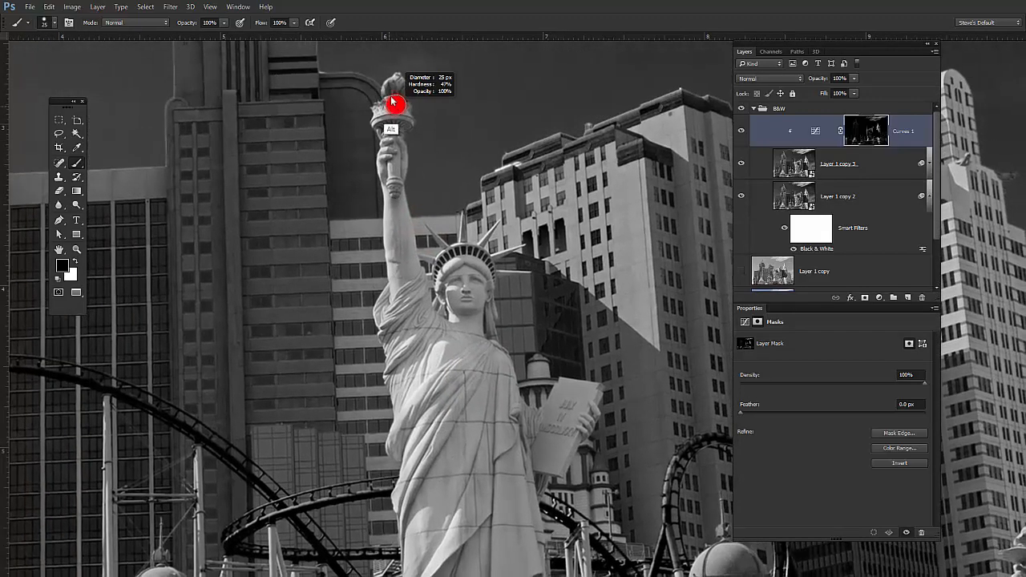
mouse_move(394, 176)
left_mouse_down()
mouse_move(404, 248)
mouse_move(399, 353)
mouse_move(385, 327)
mouse_move(413, 455)
mouse_move(417, 422)
mouse_move(399, 445)
mouse_move(418, 467)
left_mouse_up()
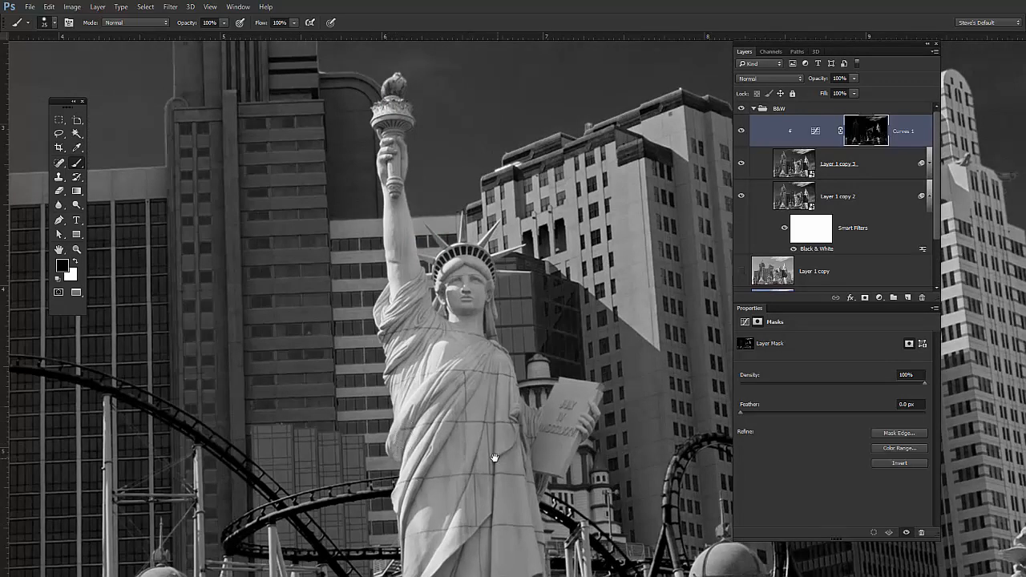
- Enlarge the brush to 53 px and continue painting black on the Curves 1 mask over the statue's robe down to its feet
mouse_move(492, 463)
left_mouse_down()
mouse_move(444, 326)
mouse_move(445, 337)
left_mouse_up()
right_click(437, 189, "alt")
left_click_drag(440, 189, 451, 190)
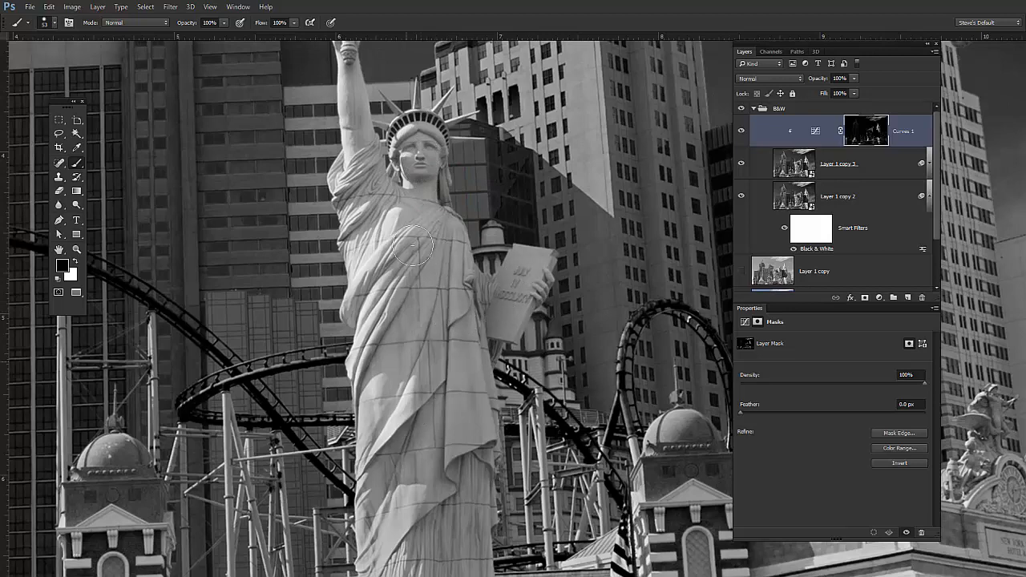
left_click_drag(415, 417, 408, 274)
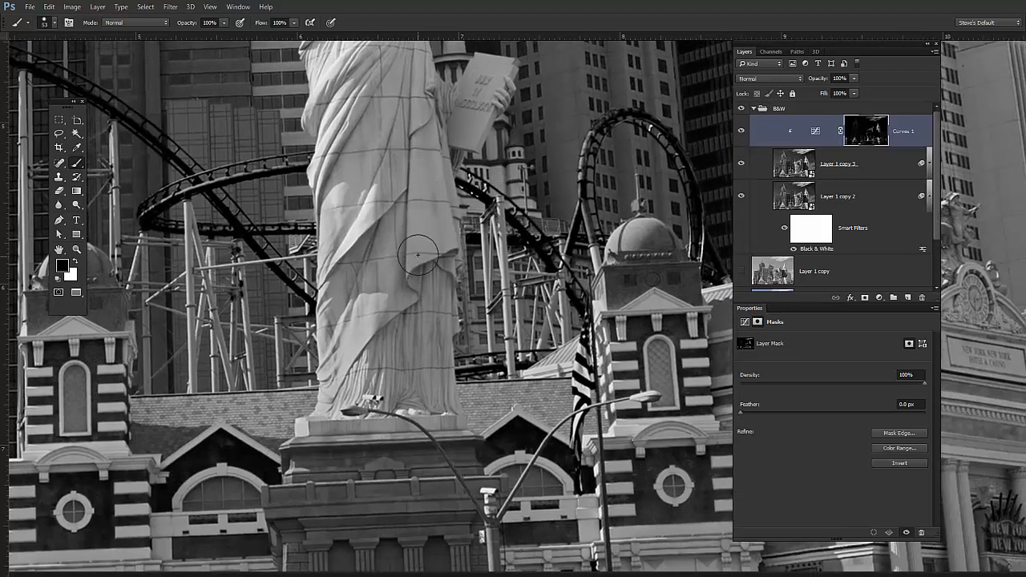
mouse_move(373, 161)
left_mouse_down()
mouse_move(356, 325)
mouse_move(347, 181)
mouse_move(348, 371)
mouse_move(354, 303)
mouse_move(356, 339)
mouse_move(400, 380)
left_mouse_up()
mouse_move(419, 405)
left_mouse_down()
mouse_move(315, 445)
mouse_move(416, 431)
mouse_move(374, 433)
left_mouse_up()
left_click_drag(513, 461, 473, 481)
left_click_drag(504, 286, 442, 313)
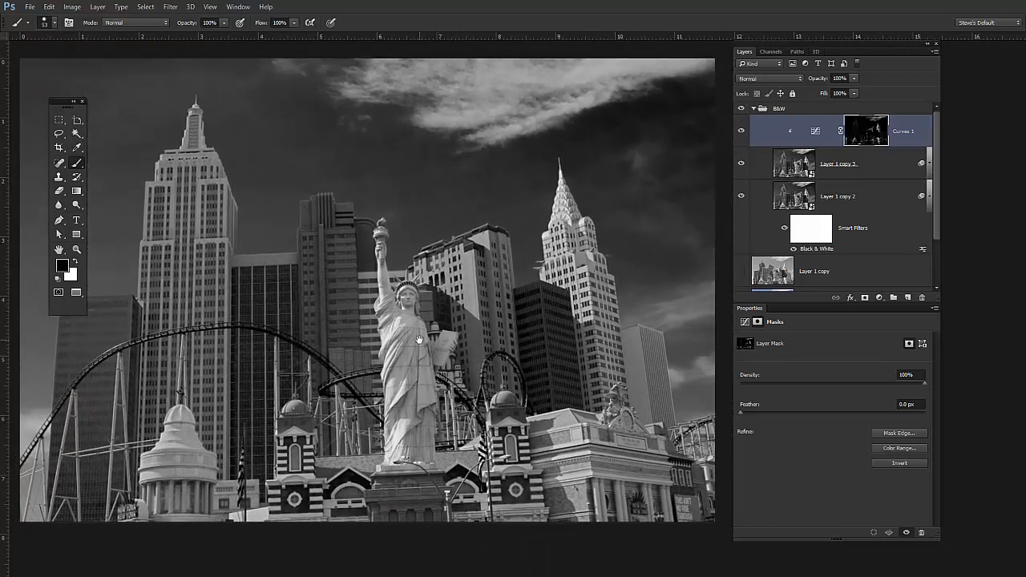
- Add a second Curves adjustment clipped above Curves 1, trying a midtone brightening point and removing it from the curve
left_click(878, 298)
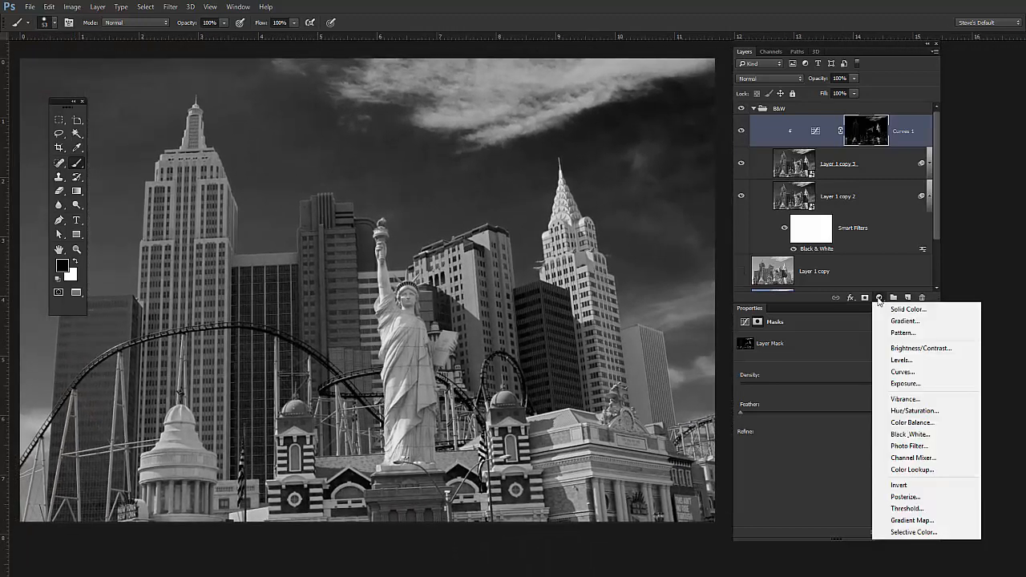
left_click(914, 371)
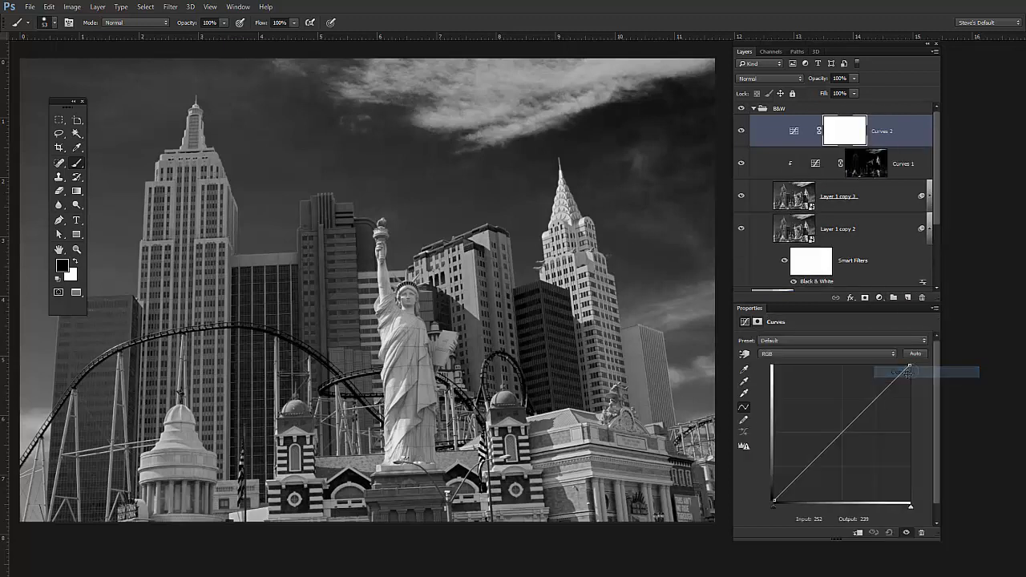
left_click(861, 144, "alt")
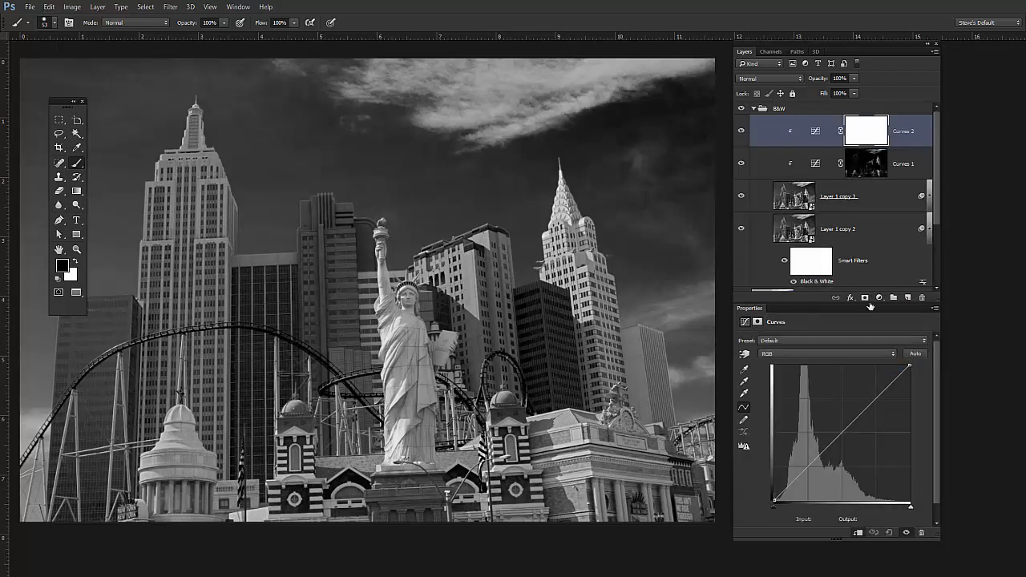
left_click_drag(844, 433, 835, 424)
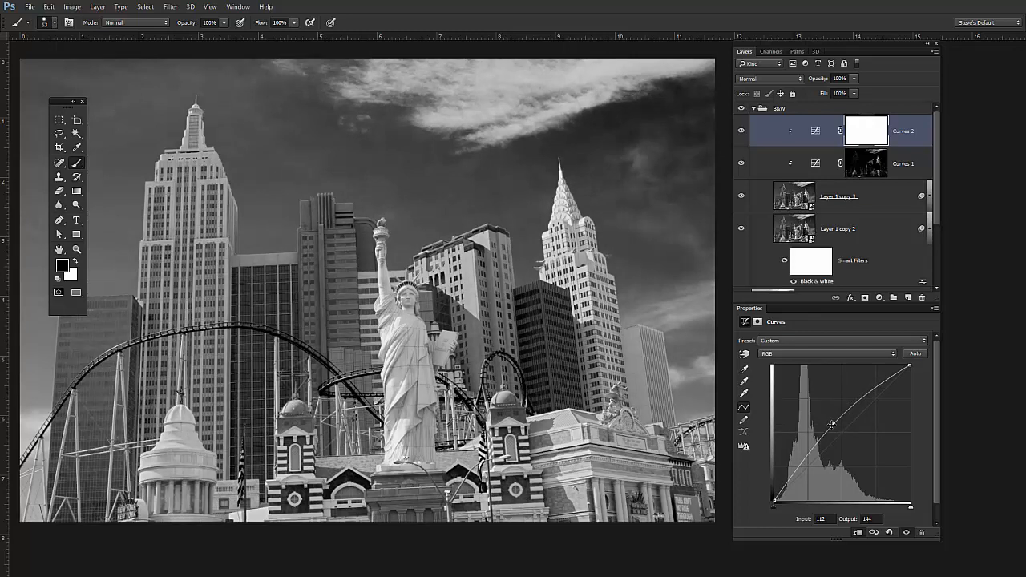
left_click_drag(835, 425, 957, 564)
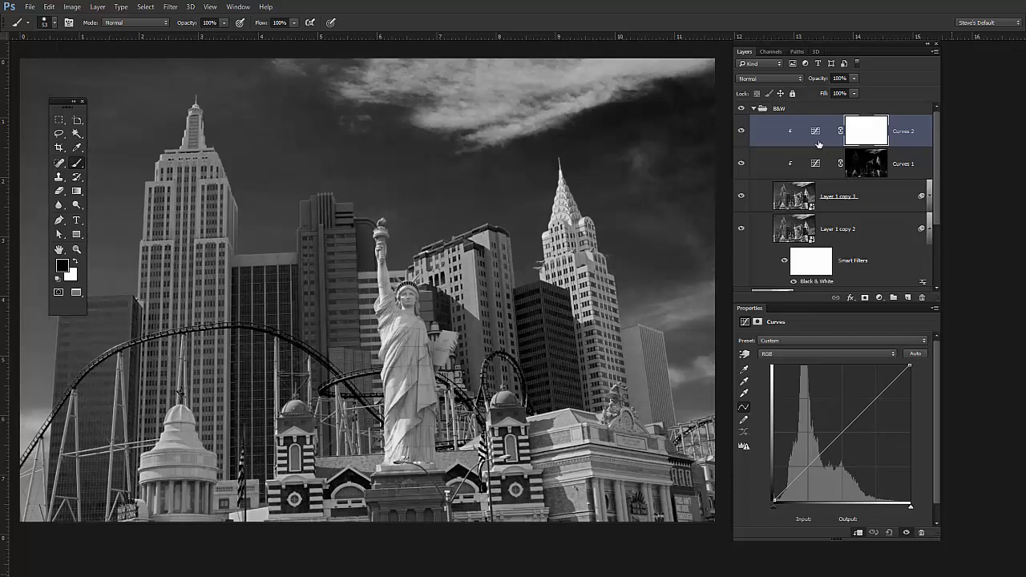
- Set the new Curves layer's blend mode to Screen and pull its midtone point down to restrain the brightening, checking the statue up close
left_click(798, 80)
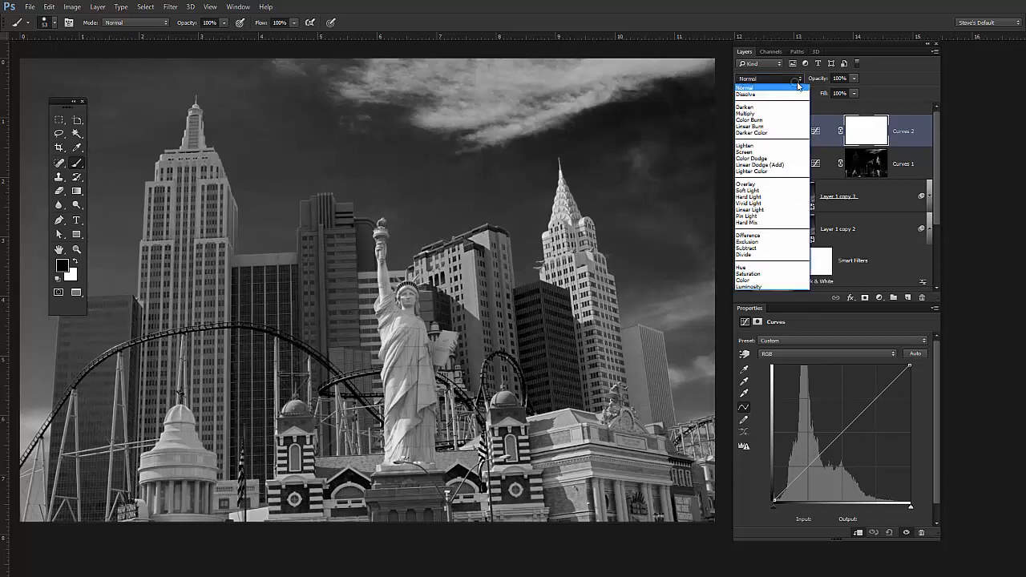
left_click(765, 155)
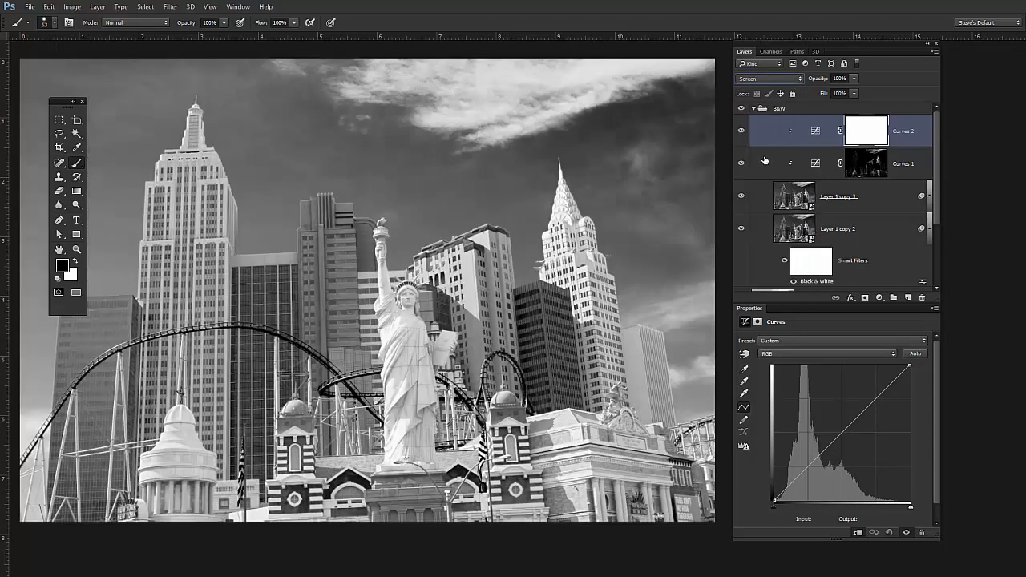
left_click_drag(849, 432, 854, 438)
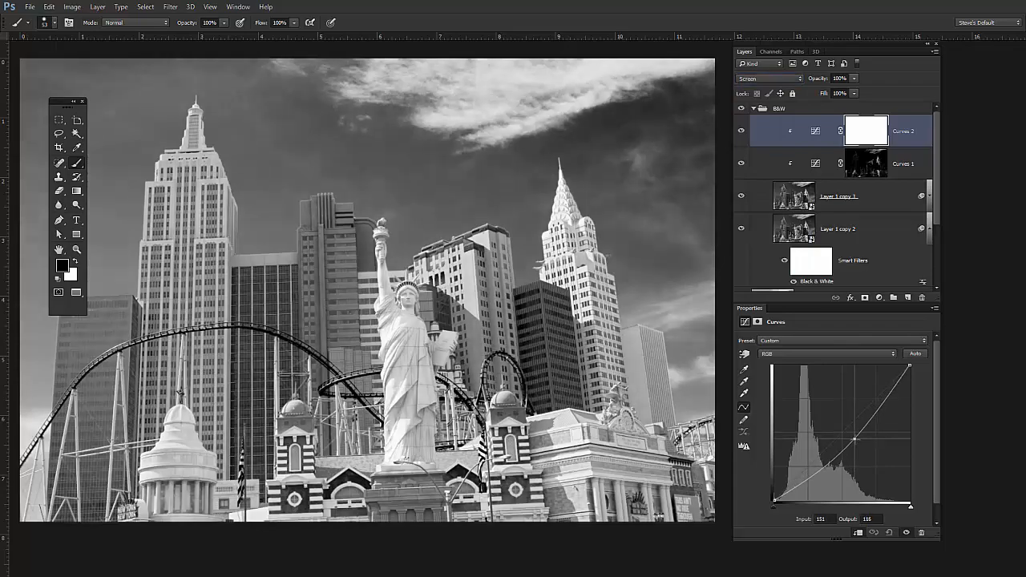
left_click_drag(403, 380, 464, 380)
key("alt+space")
key("Escape")
left_click_drag(855, 440, 850, 447)
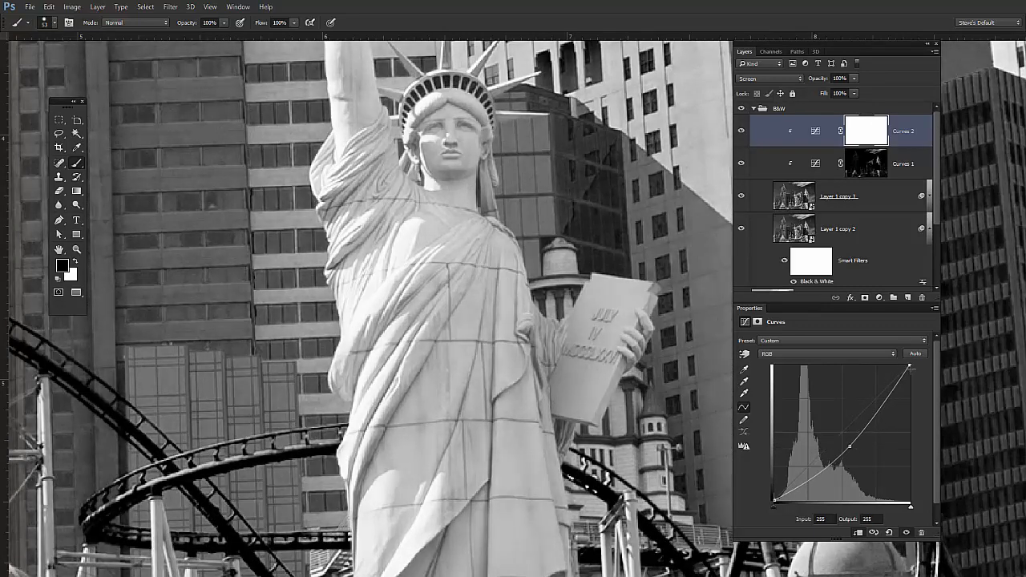
- Lower the Curves 2 white point to an output of 235 and invert the layer's mask to black
left_click_drag(910, 369, 904, 383)
key("ctrl+i")
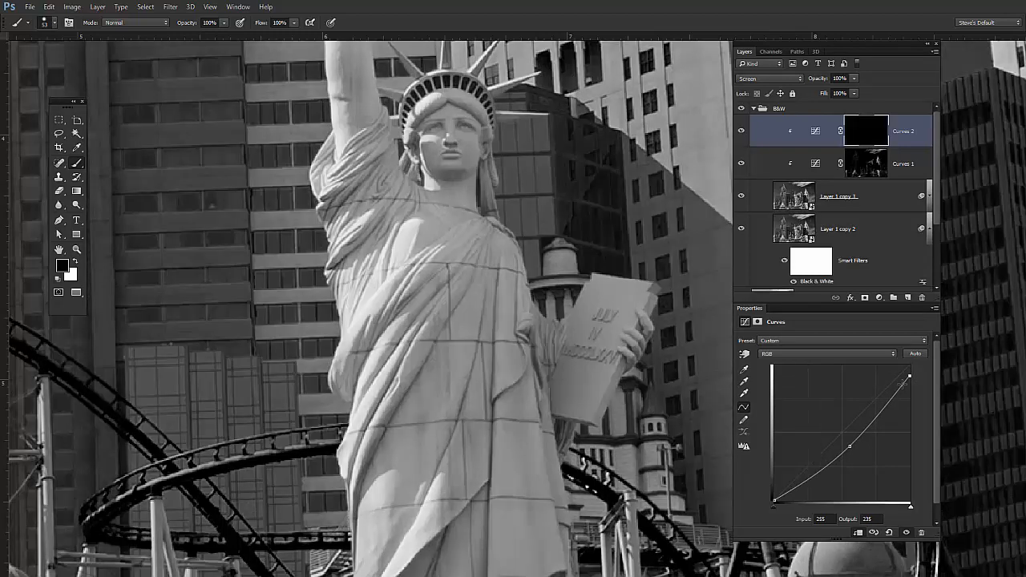
- Paint white on the Curves 2 mask over the statue's face, shoulders and robe
key("x")
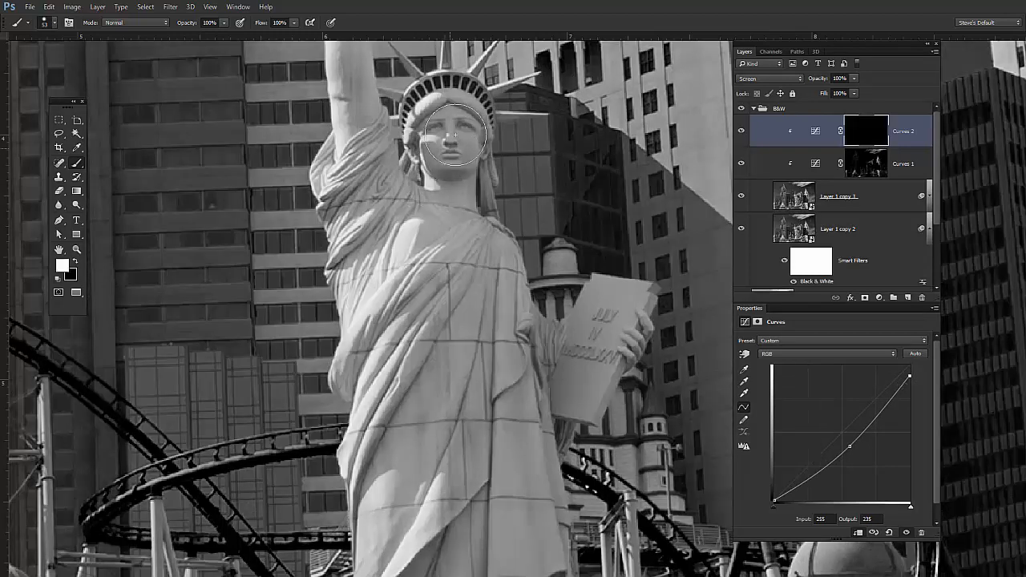
mouse_move(454, 131)
left_mouse_down()
mouse_move(428, 176)
mouse_move(452, 125)
mouse_move(454, 169)
mouse_move(414, 306)
mouse_move(369, 155)
mouse_move(393, 327)
mouse_move(356, 195)
mouse_move(390, 215)
mouse_move(437, 362)
mouse_move(453, 360)
mouse_move(469, 239)
mouse_move(495, 286)
mouse_move(509, 441)
mouse_move(472, 300)
mouse_move(425, 479)
mouse_move(391, 451)
mouse_move(465, 485)
left_mouse_up()
mouse_move(503, 456)
left_mouse_down()
mouse_move(446, 488)
mouse_move(415, 280)
mouse_move(410, 345)
mouse_move(387, 361)
mouse_move(396, 390)
left_mouse_up()
mouse_move(396, 390)
left_mouse_down()
mouse_move(368, 398)
mouse_move(444, 396)
mouse_move(422, 387)
mouse_move(431, 352)
mouse_move(441, 270)
left_mouse_up()
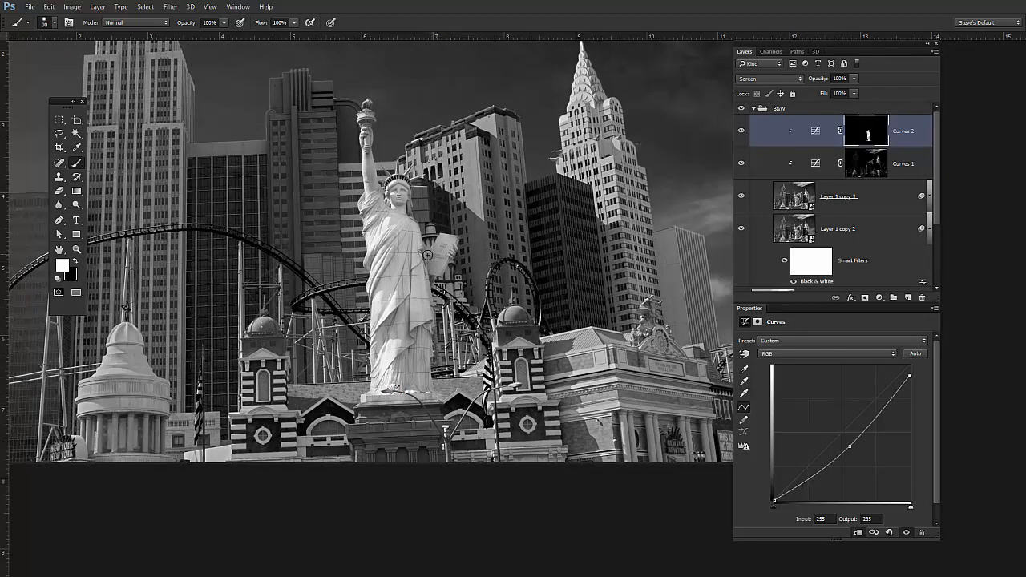
key("alt+space")
mouse_move(386, 187)
left_mouse_down()
mouse_move(454, 193)
mouse_move(492, 210)
mouse_move(473, 210)
left_mouse_up()
mouse_move(473, 206)
left_mouse_down()
mouse_move(443, 190)
mouse_move(462, 210)
mouse_move(467, 341)
mouse_move(501, 348)
mouse_move(487, 319)
left_mouse_up()
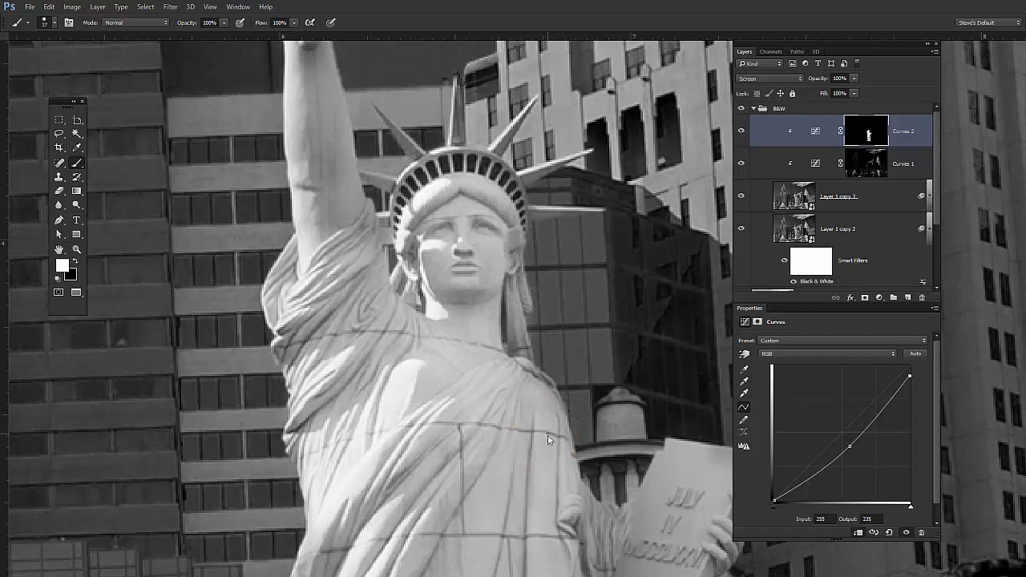
- Paint white on the Curves 2 mask along the robe's edge and over the tablet, trimming the tablet's outer edge with black
left_click_drag(549, 436, 530, 437)
mouse_move(518, 379)
left_mouse_down()
mouse_move(554, 449)
mouse_move(580, 545)
mouse_move(569, 541)
mouse_move(633, 537)
mouse_move(668, 503)
left_mouse_up()
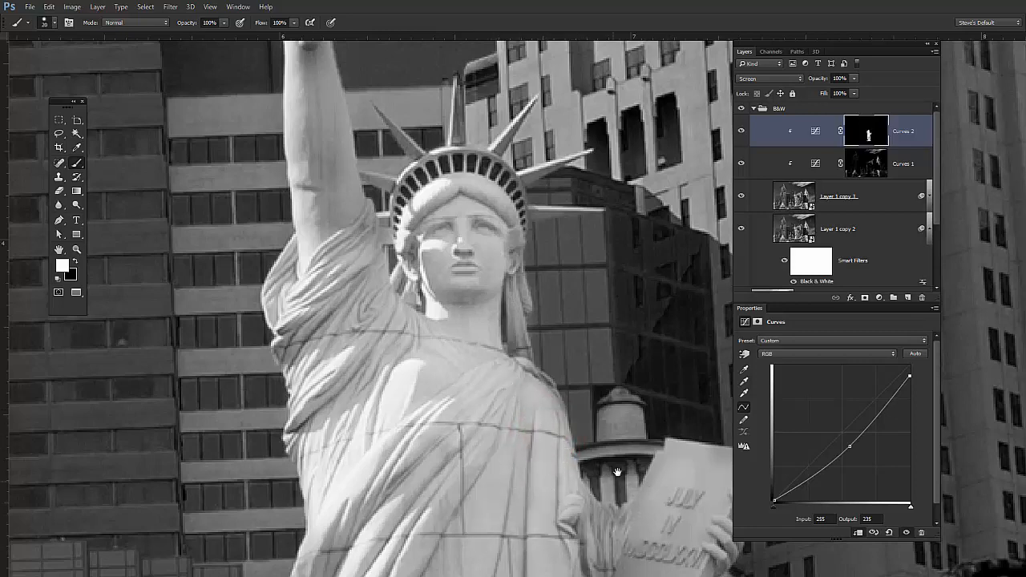
mouse_move(651, 469)
left_mouse_down()
mouse_move(492, 328)
mouse_move(446, 307)
mouse_move(472, 365)
mouse_move(475, 406)
mouse_move(490, 412)
mouse_move(476, 445)
mouse_move(518, 357)
mouse_move(519, 396)
mouse_move(548, 312)
mouse_move(443, 485)
left_mouse_up()
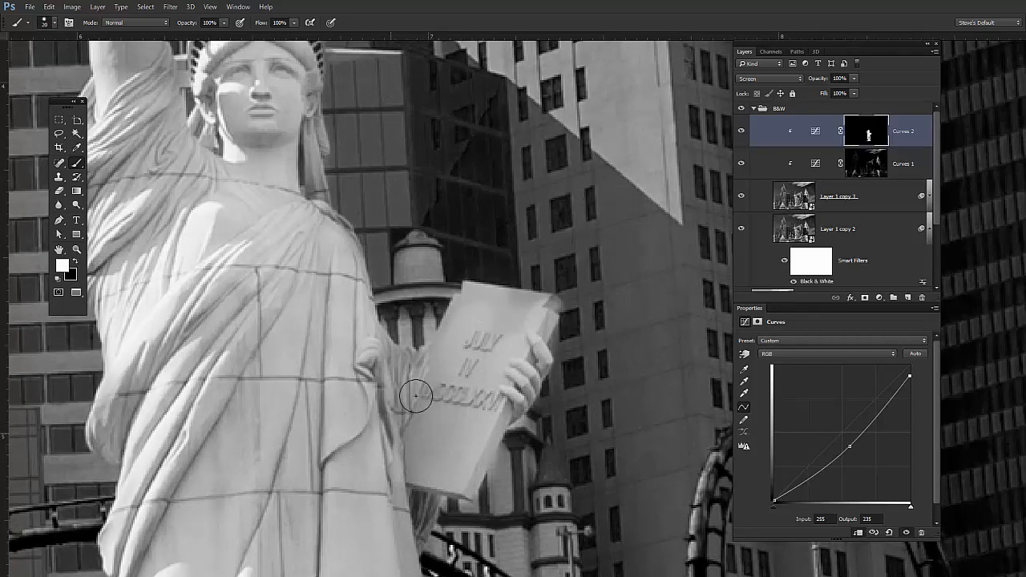
key("x")
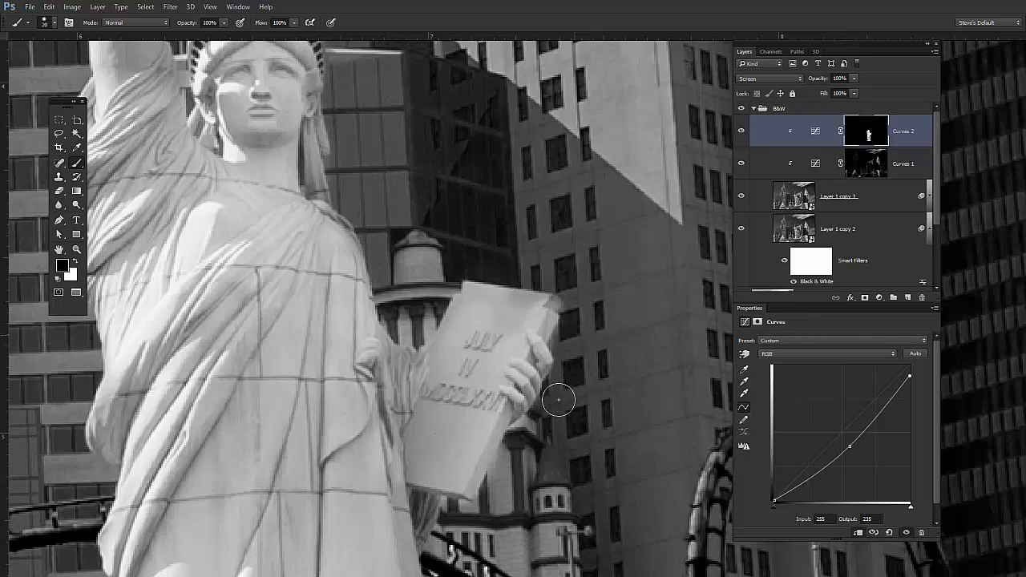
left_click_drag(513, 439, 522, 430)
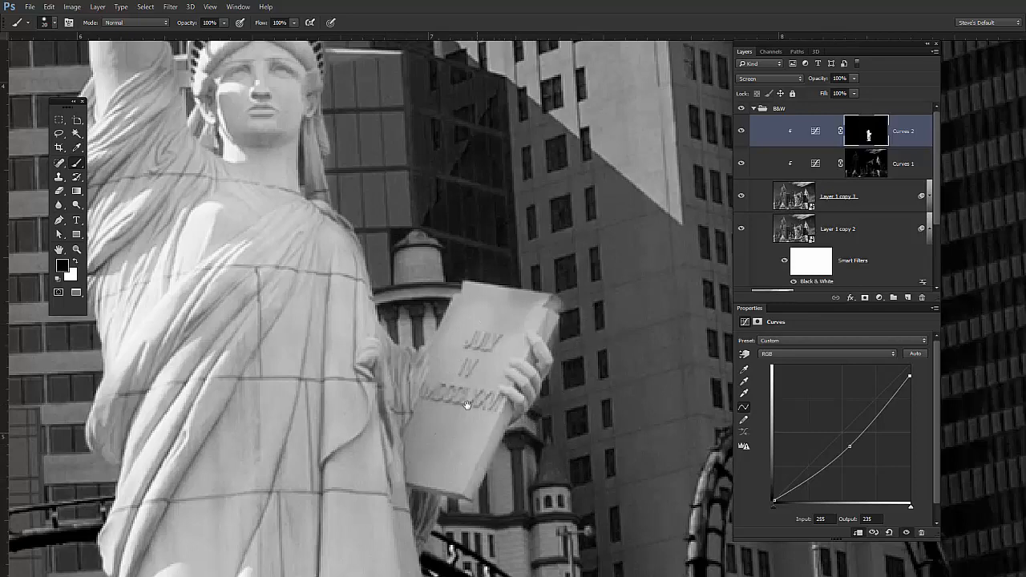
- Paint white on the Curves 2 mask over the statue's raised arm, hand and torch
mouse_move(306, 278)
left_mouse_down()
mouse_move(322, 317)
mouse_move(490, 493)
mouse_move(503, 554)
mouse_move(481, 534)
left_mouse_up()
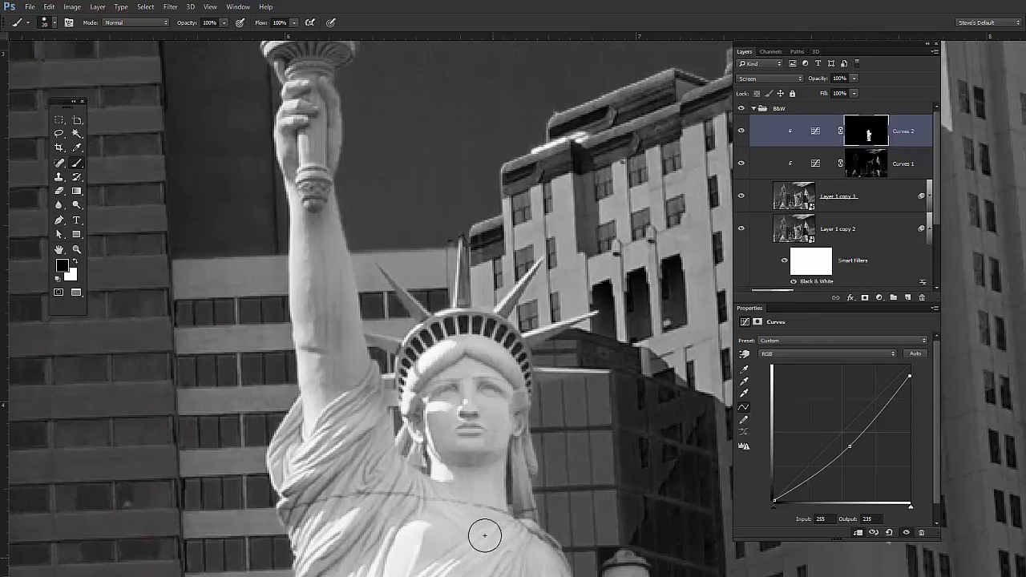
key("x")
mouse_move(346, 412)
left_mouse_down()
mouse_move(320, 247)
mouse_move(343, 416)
mouse_move(308, 262)
mouse_move(352, 442)
mouse_move(351, 348)
mouse_move(378, 446)
mouse_move(315, 225)
mouse_move(319, 253)
mouse_move(310, 123)
mouse_move(341, 338)
left_mouse_up()
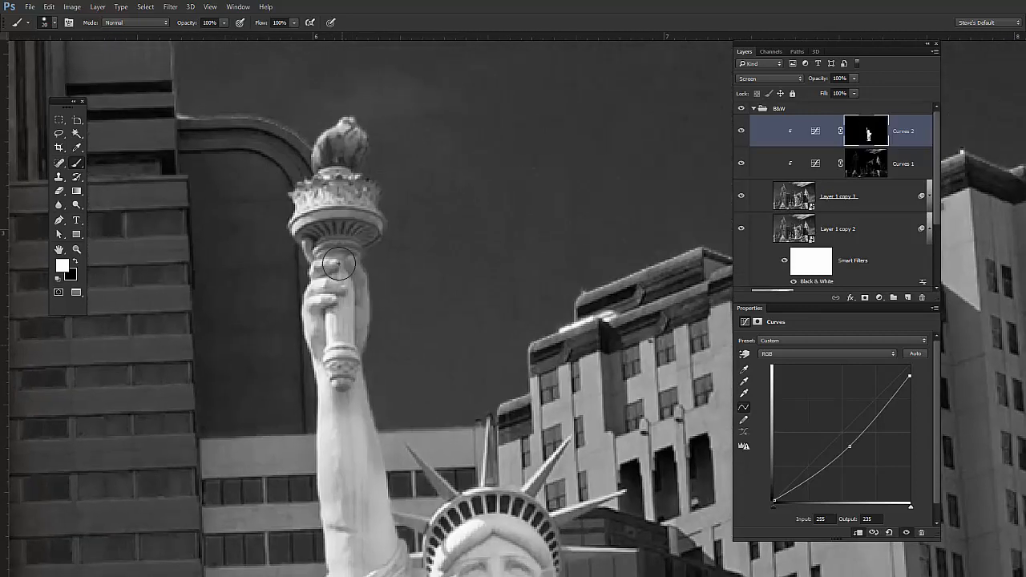
mouse_move(344, 266)
left_mouse_down()
mouse_move(343, 217)
mouse_move(325, 221)
mouse_move(358, 218)
mouse_move(341, 167)
mouse_move(348, 146)
mouse_move(331, 178)
mouse_move(332, 255)
left_mouse_up()
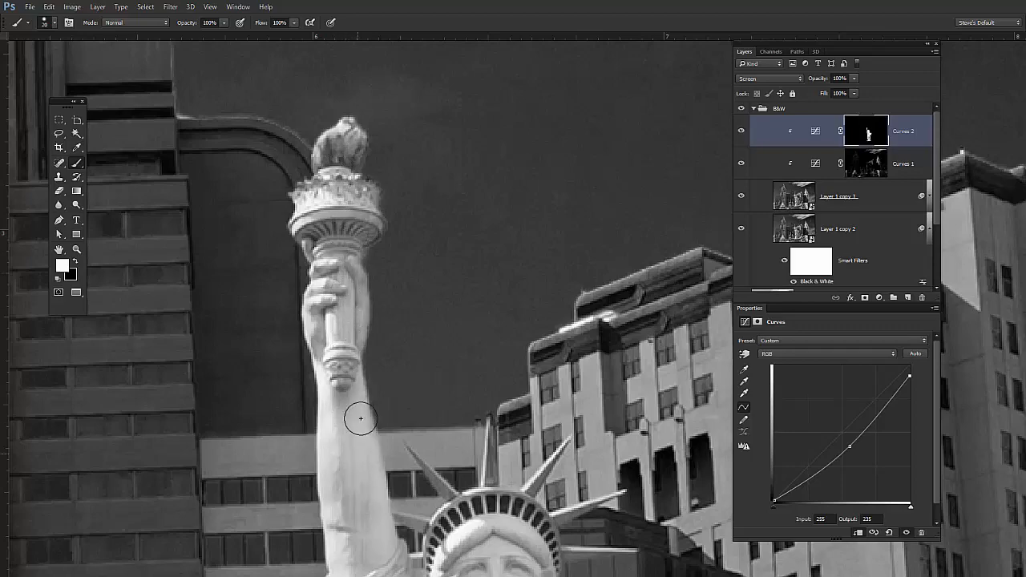
- Touch up the Curves 2 mask in white along the statue's side and over the lower robe folds, and check the whole image
left_click_drag(541, 490, 447, 392)
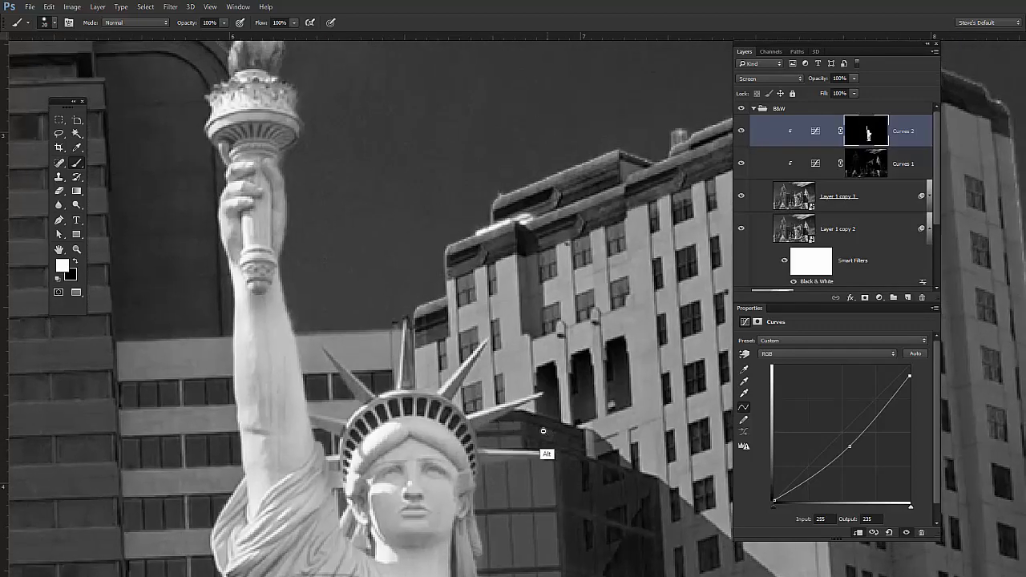
left_click_drag(547, 451, 483, 461)
mouse_move(469, 338)
left_mouse_down()
mouse_move(441, 313)
mouse_move(377, 66)
left_mouse_up()
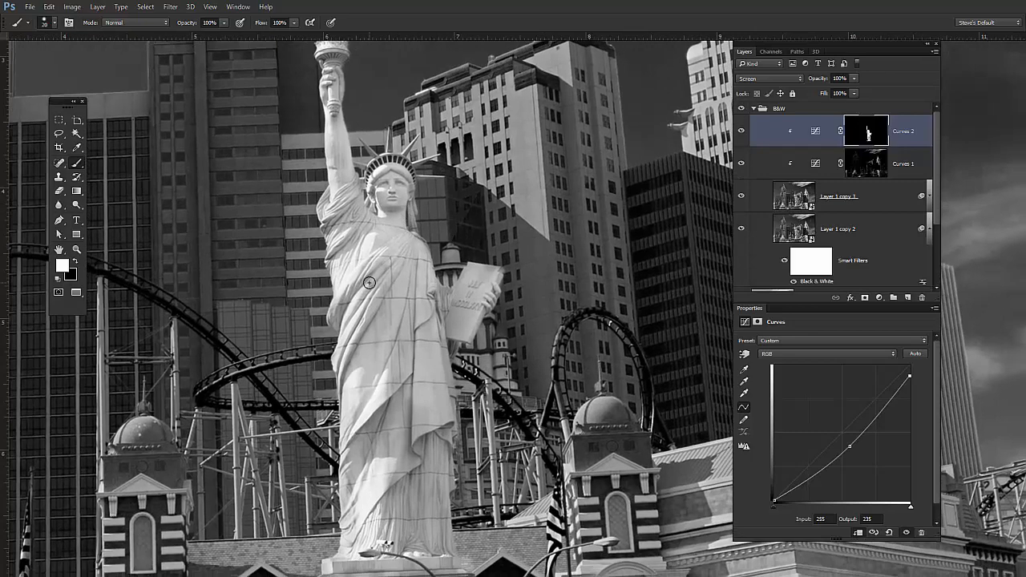
left_click_drag(333, 315, 342, 312)
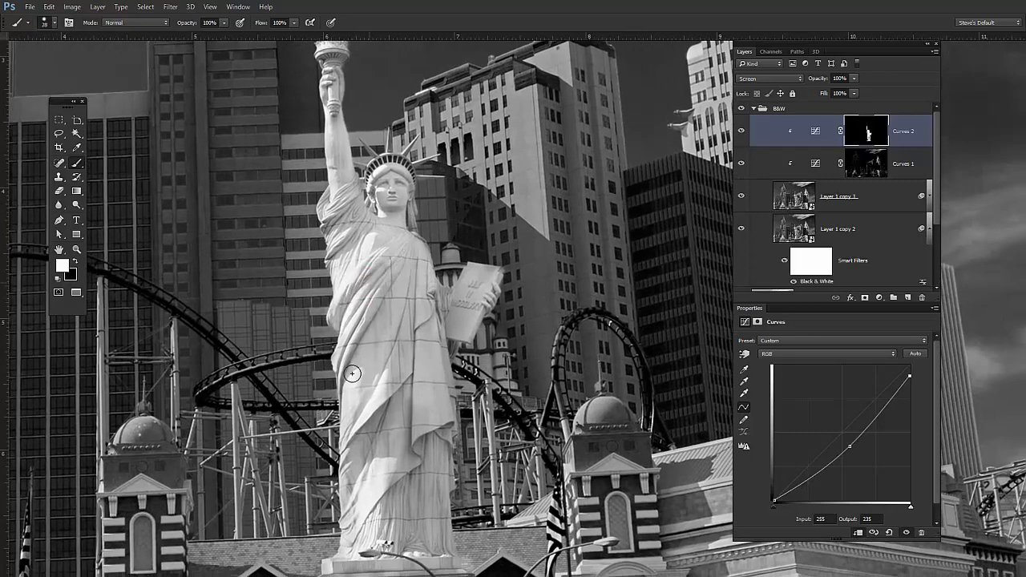
mouse_move(350, 373)
left_mouse_down()
mouse_move(349, 485)
mouse_move(363, 546)
mouse_move(396, 414)
mouse_move(413, 435)
mouse_move(433, 432)
left_mouse_up()
mouse_move(401, 308)
left_mouse_down()
mouse_move(420, 512)
mouse_move(413, 405)
mouse_move(433, 531)
mouse_move(415, 536)
mouse_move(392, 362)
mouse_move(404, 459)
mouse_move(423, 454)
left_mouse_up()
mouse_move(424, 454)
left_mouse_down()
mouse_move(432, 442)
mouse_move(405, 303)
mouse_move(386, 263)
mouse_move(411, 390)
left_mouse_up()
left_click(491, 429, "alt")
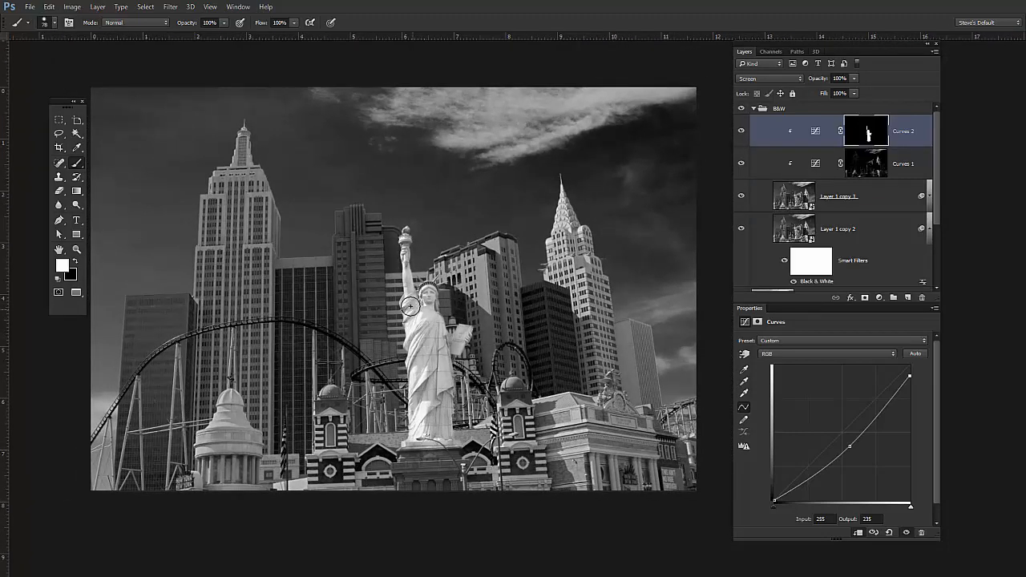
left_click(520, 428, "alt")
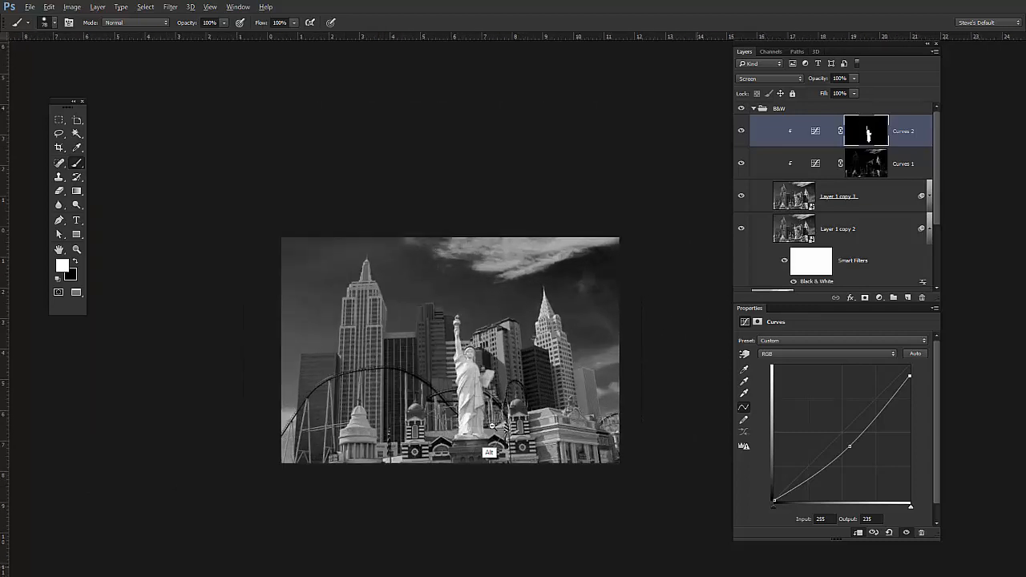
left_click_drag(528, 352, 474, 358)
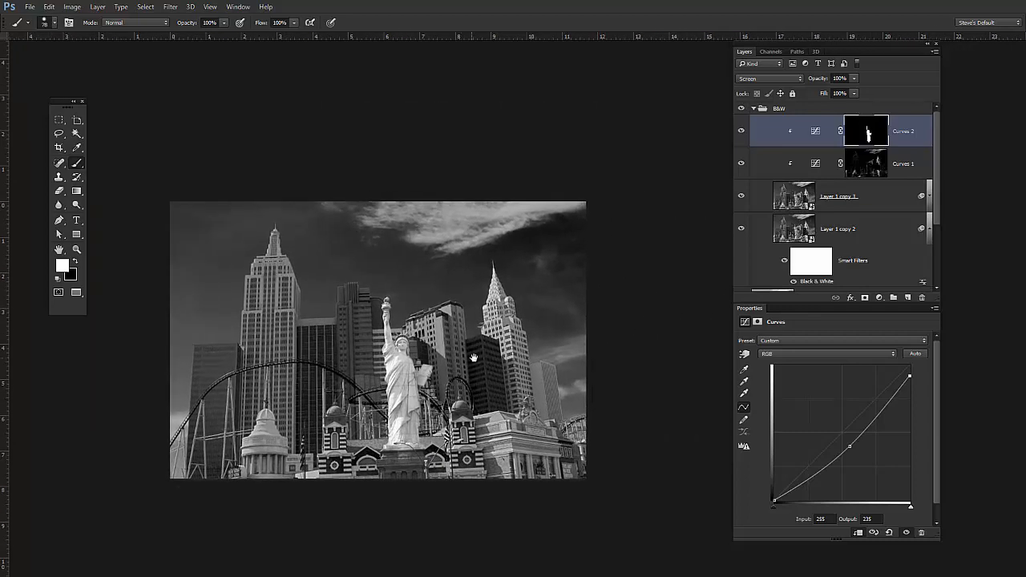
- Collapse and hide the B&W group to inspect the plain conversion on Layer 1 copy
left_click(755, 109)
left_click_drag(744, 109, 741, 131)
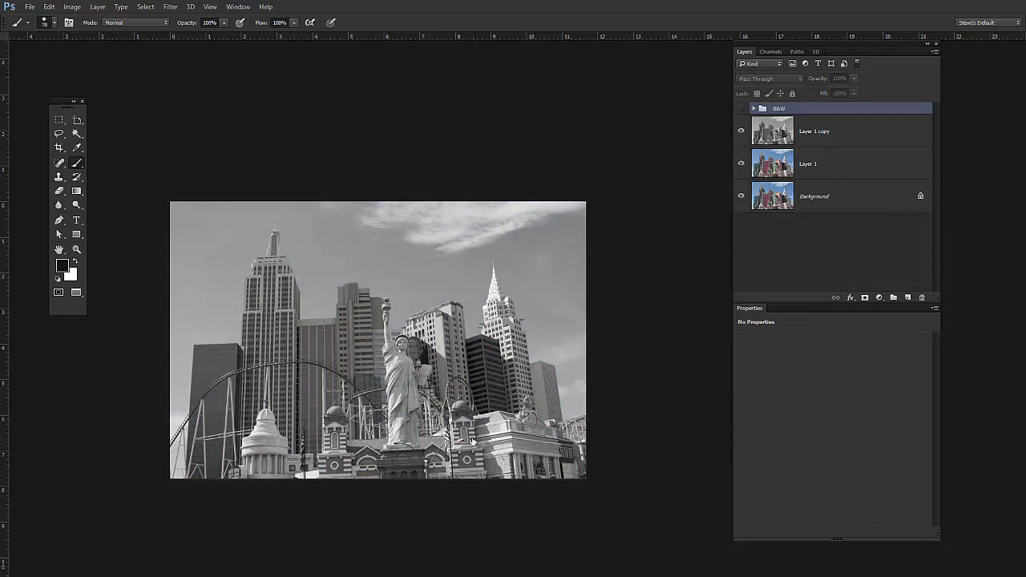
left_click(433, 419, "ctrl")
left_click(453, 426, "alt")
left_click_drag(453, 426, 512, 412)
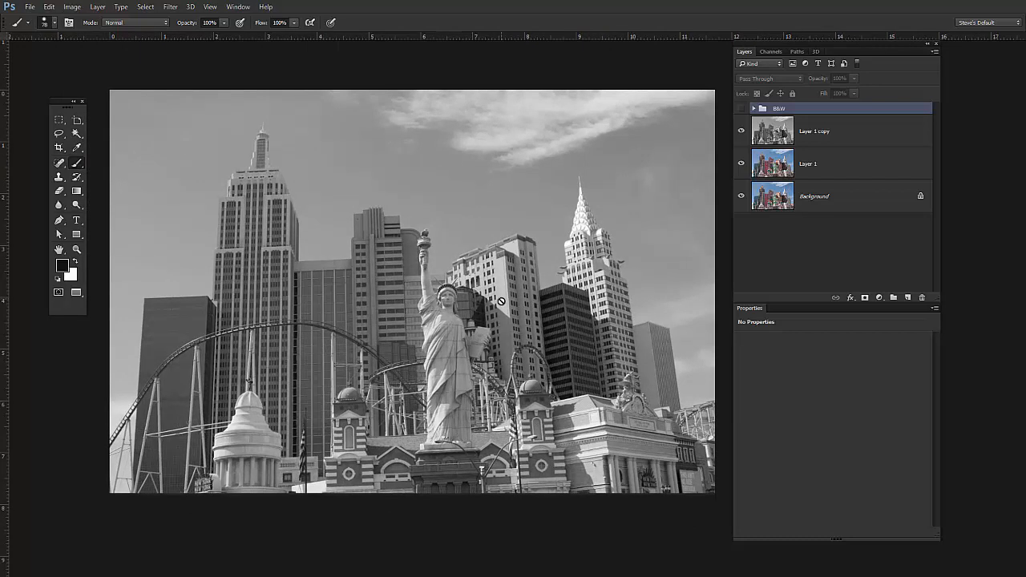
- Compare the grayscale and colour versions by toggling layer visibility, leaving Layer 1 copy hidden and the B&W group shown
left_click(741, 132)
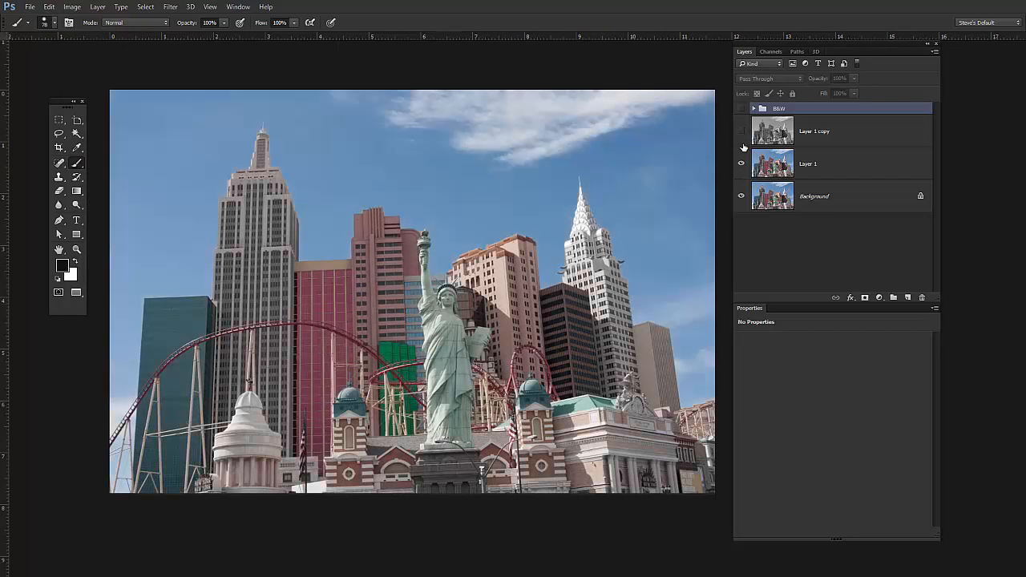
left_click(742, 132)
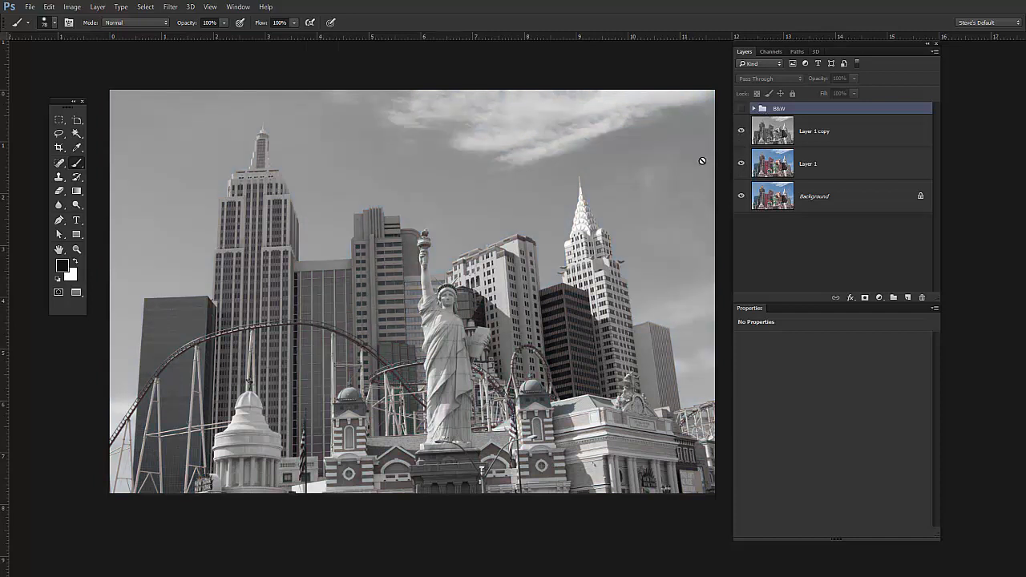
key("h")
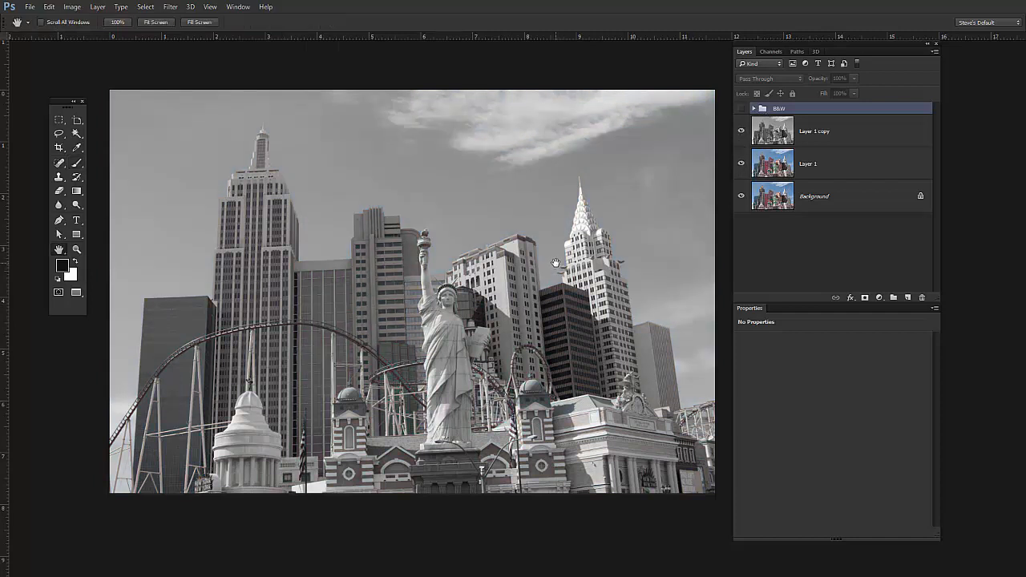
left_click(742, 108)
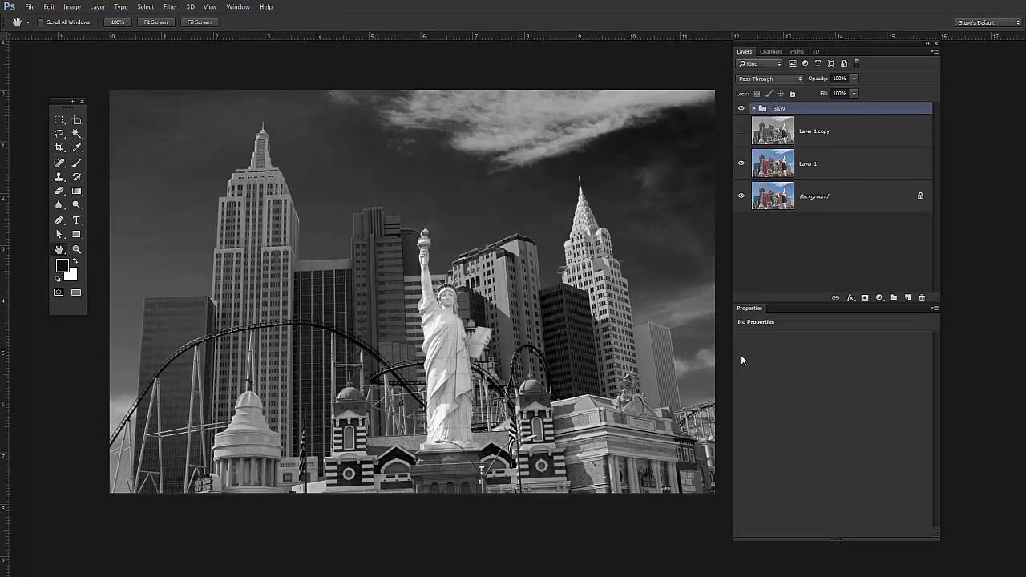
left_click(742, 109)
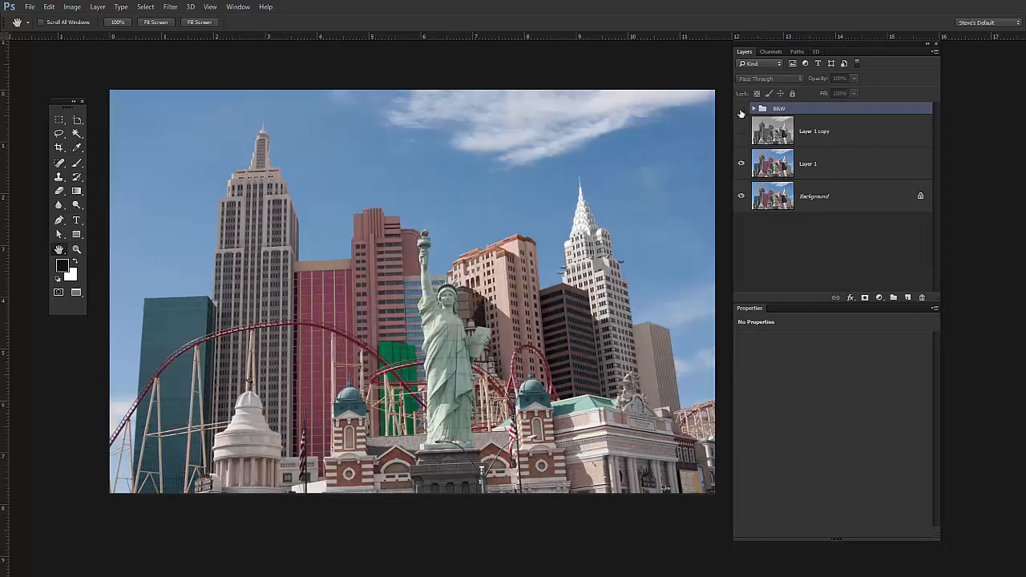
left_click(741, 109)
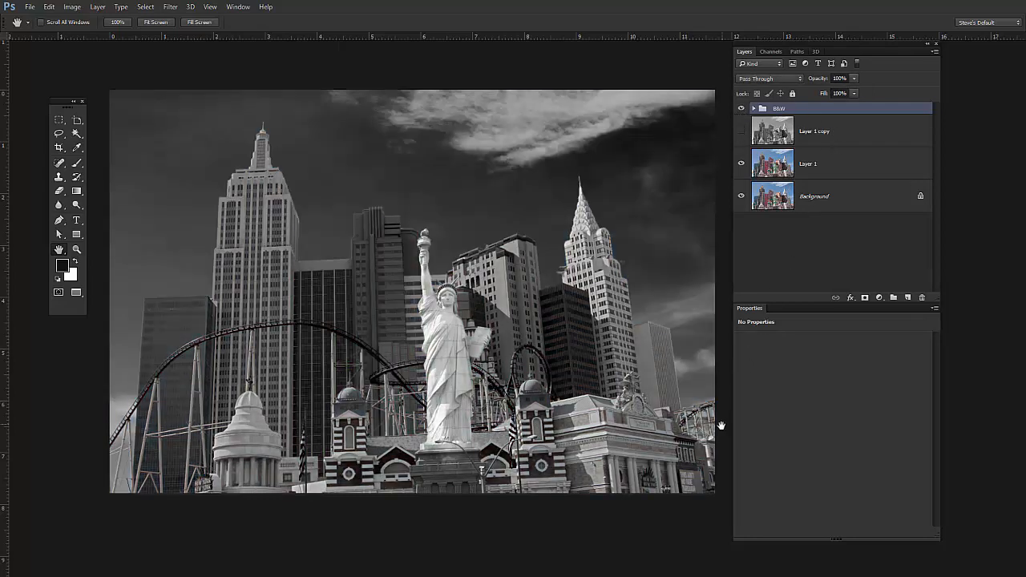
- Set the B&W group's blend mode to Luminosity and inspect the recoloured skyline
left_click(790, 80)
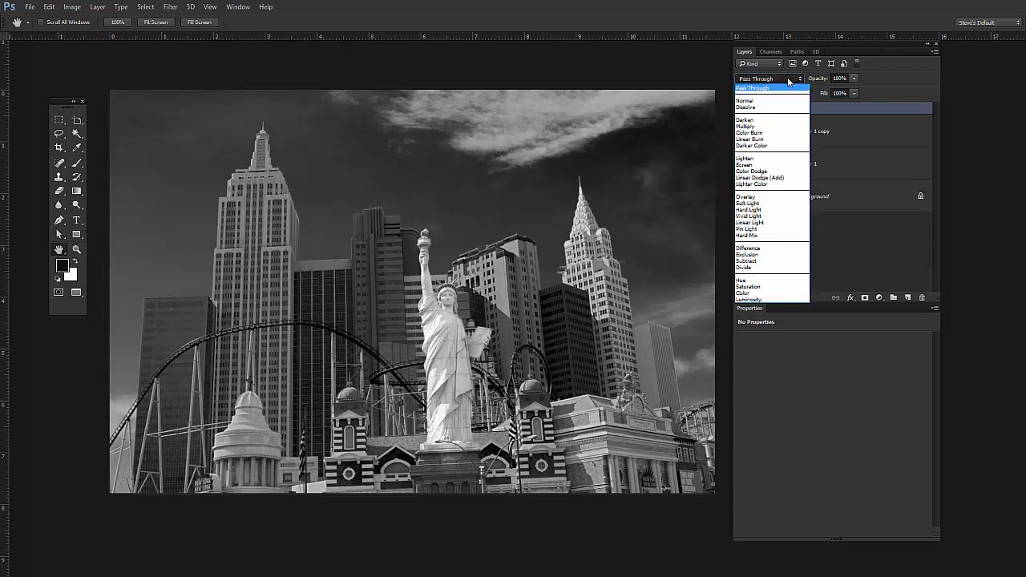
left_click(761, 300)
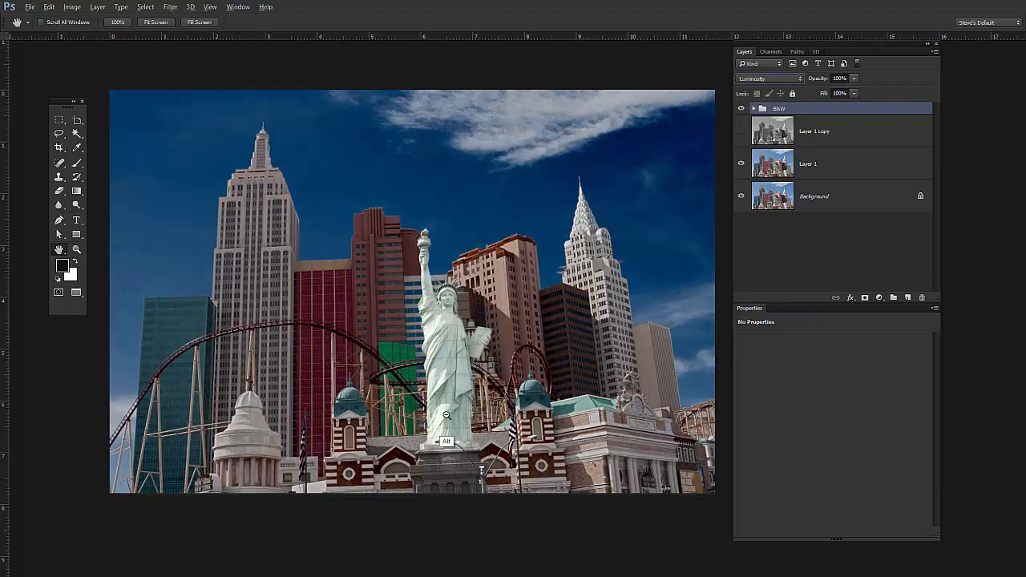
scroll(447, 416, "up", 7)
scroll(479, 425, "down", 2)
scroll(474, 430, "down", 3)
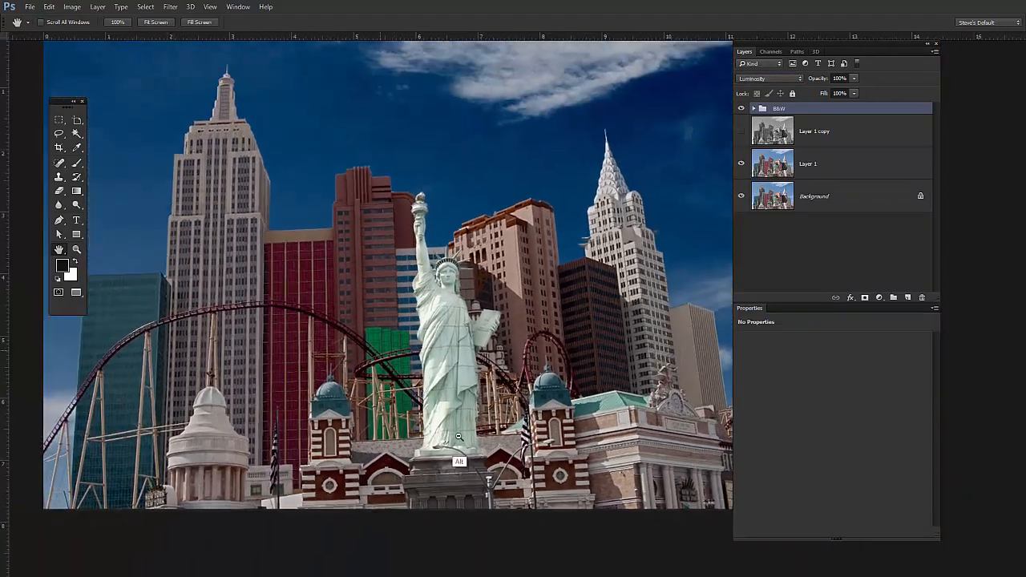
left_click_drag(571, 447, 511, 431)
scroll(510, 431, "down", 3)
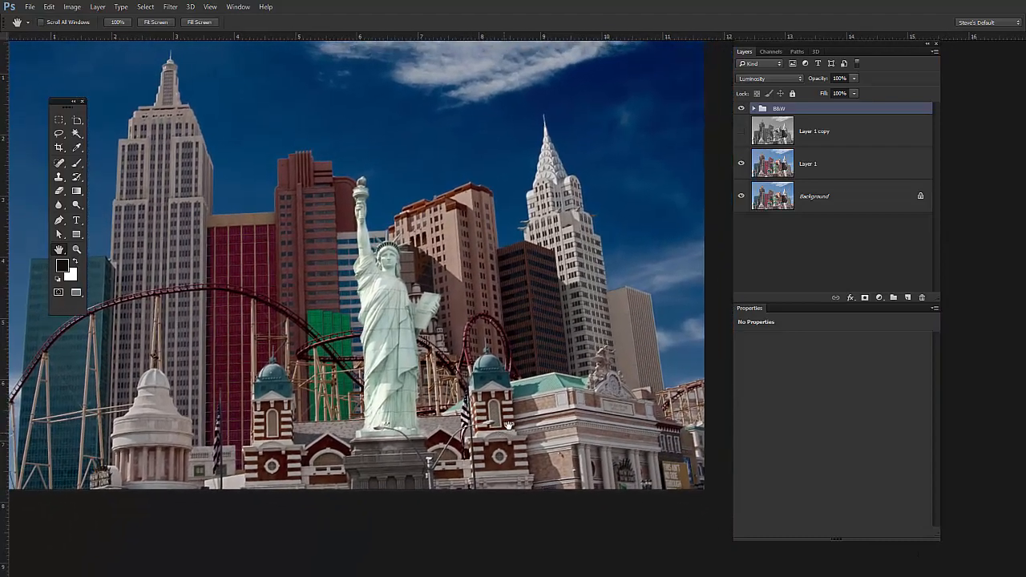
scroll(531, 440, "up", 1)
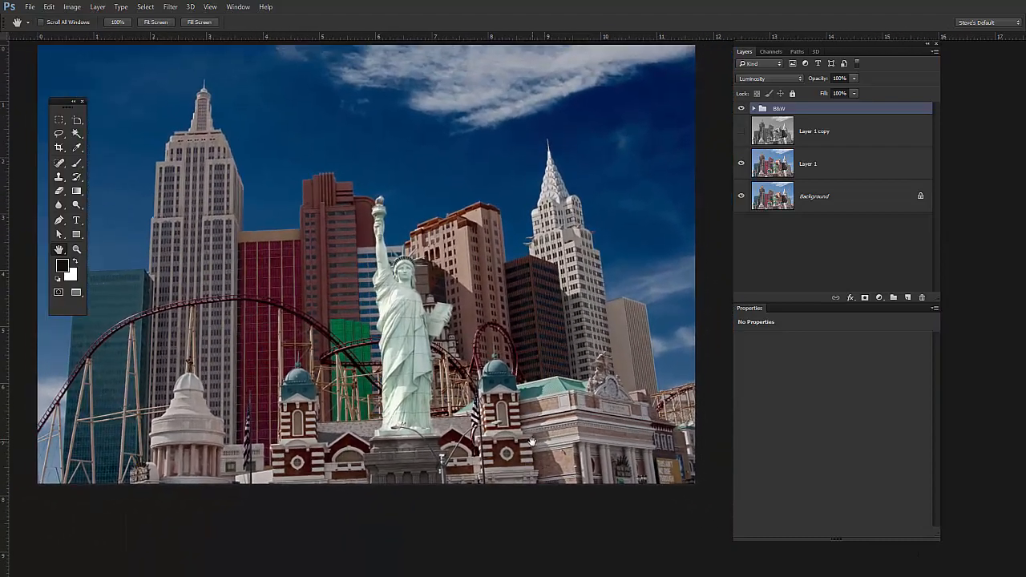
left_click(879, 298)
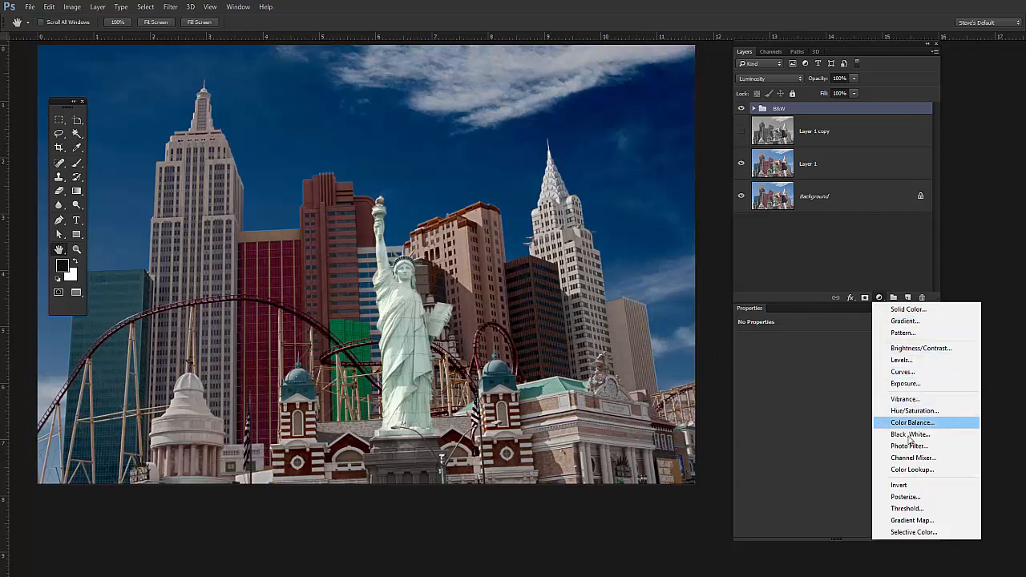
left_click(927, 521)
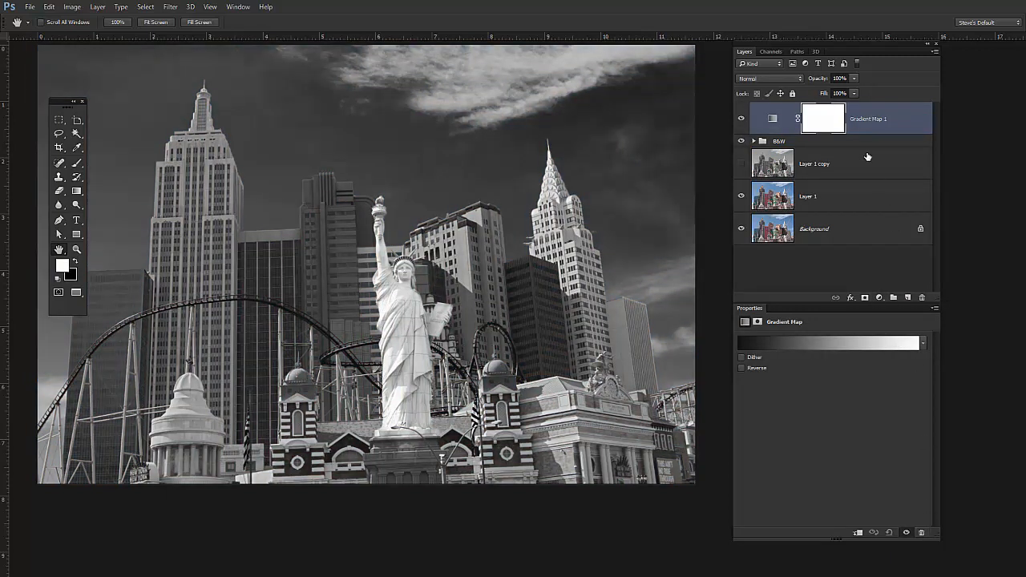
left_click_drag(868, 120, 922, 298)
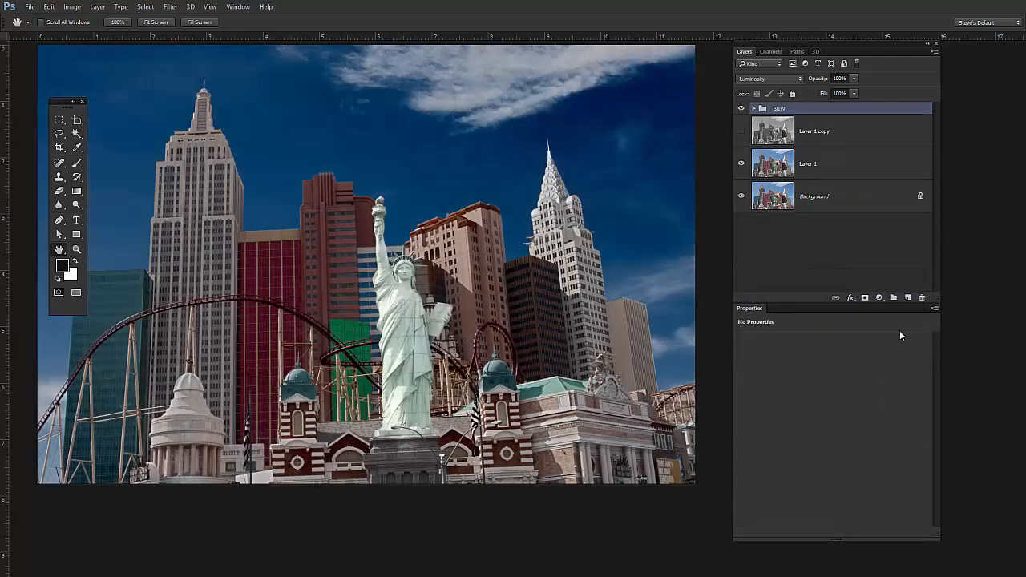
- Add a Selective Color adjustment layer above the B&W group and set Black for the Cyans to -47%
left_click(879, 298)
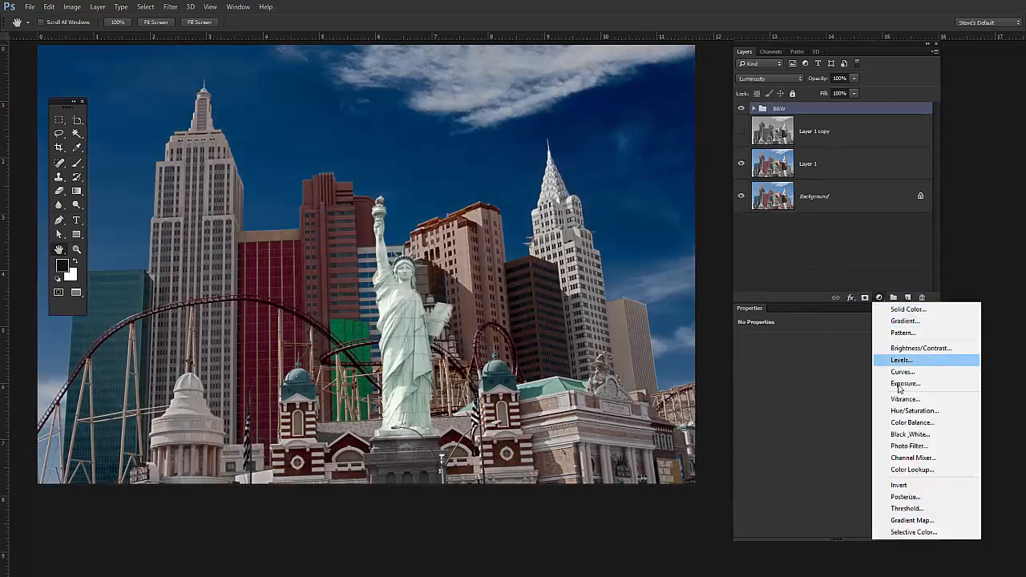
left_click(931, 534)
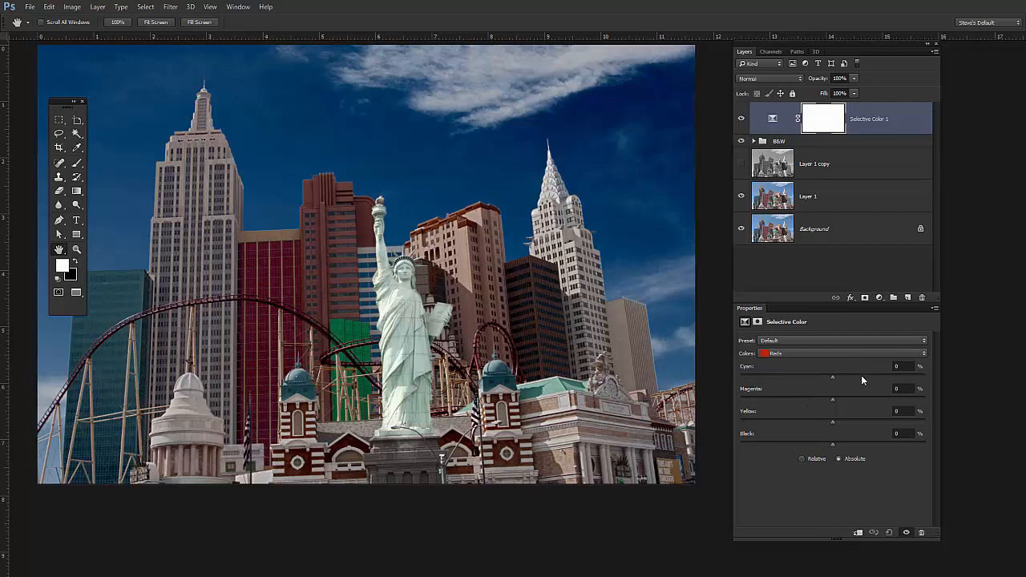
left_click(905, 354)
left_click(797, 390)
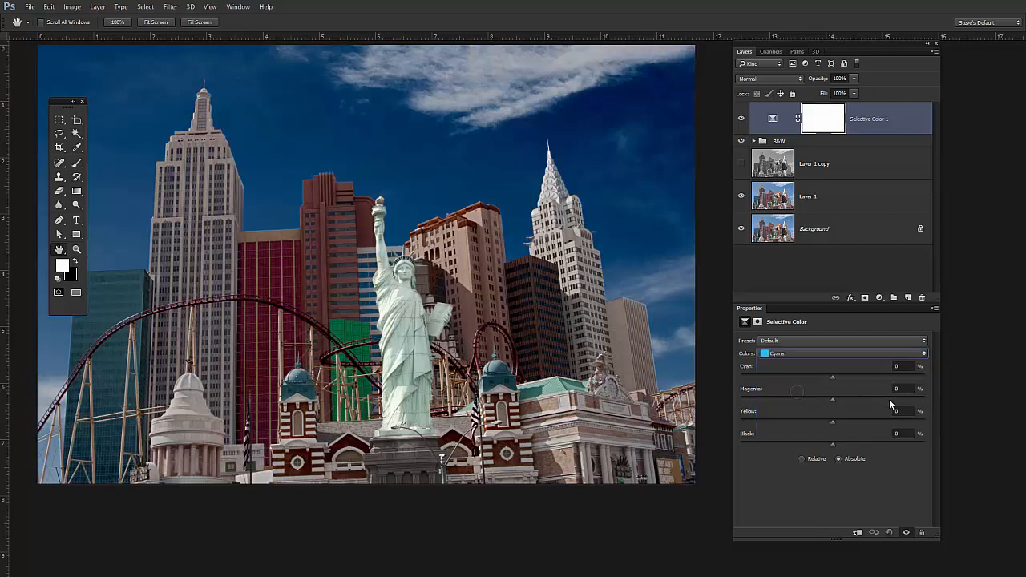
left_click_drag(832, 449, 788, 455)
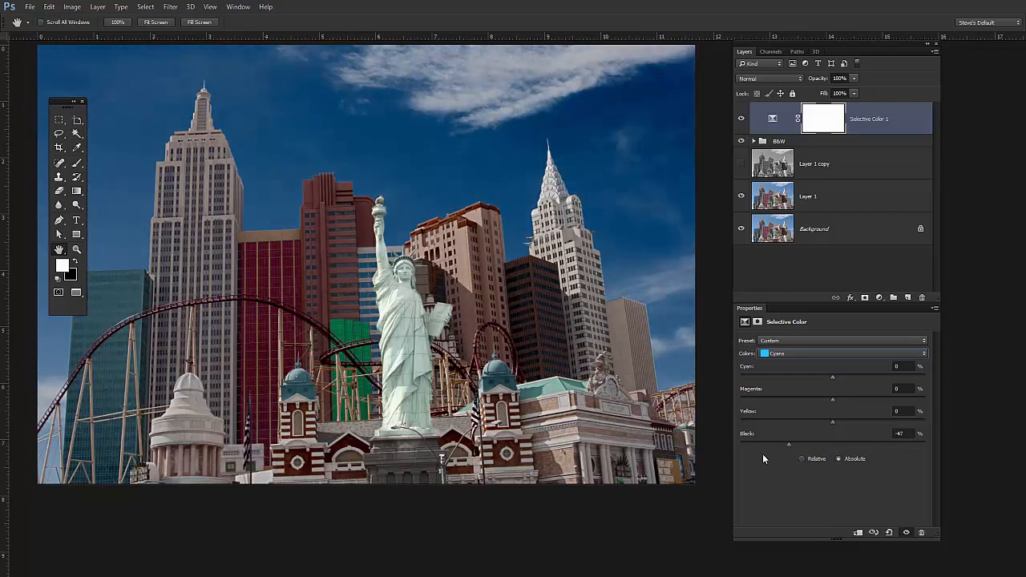